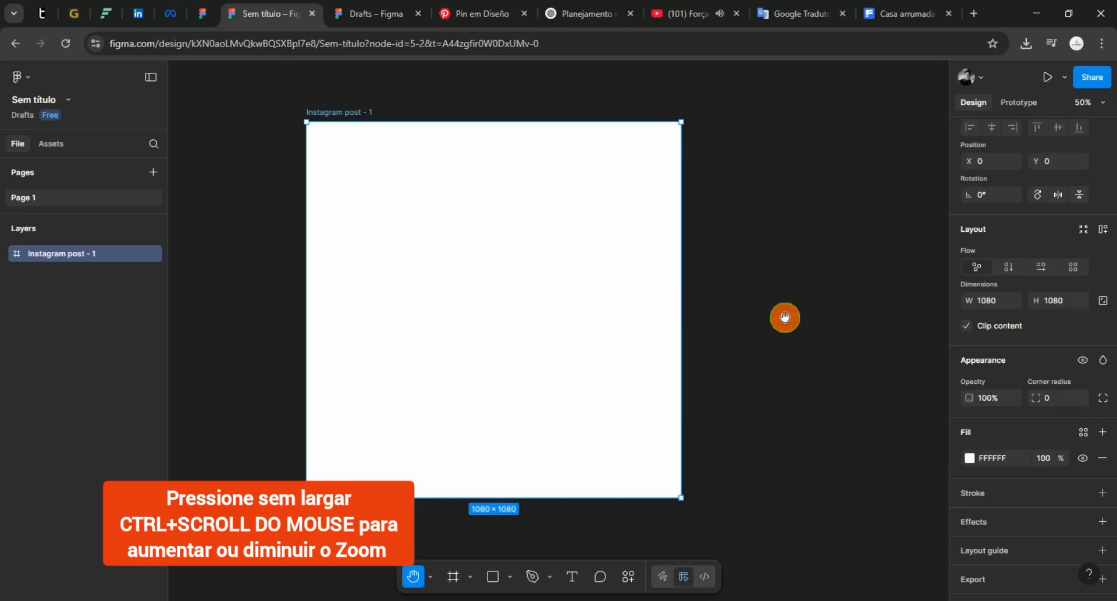
- Draw an 82 × 84 rectangle outside the Instagram post frame and duplicate it directly below
click(746, 367)
click(493, 576)
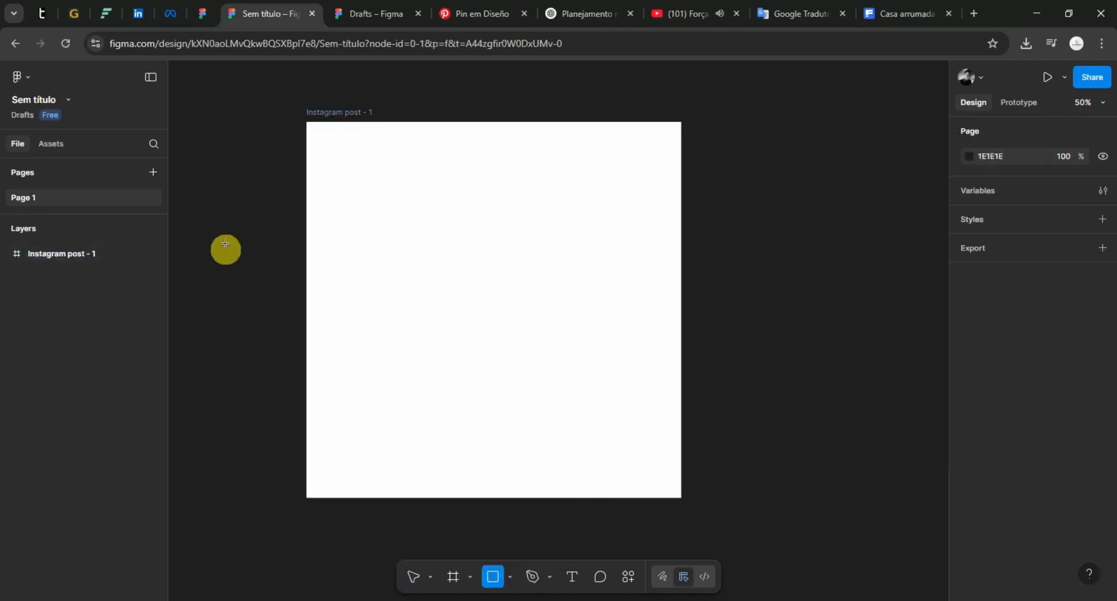
drag(231, 234, 243, 336)
scroll(243, 337, up, 3)
click(294, 299)
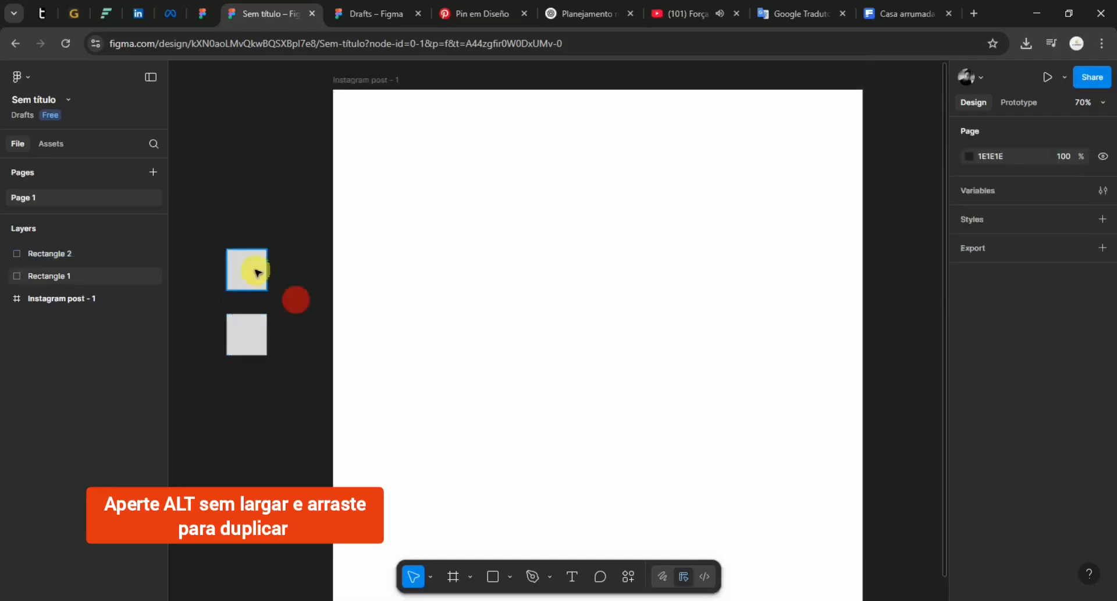
- Copy the dark blue 333F69 from the reference post's gradient card and set it as the upper square's fill
click(254, 269)
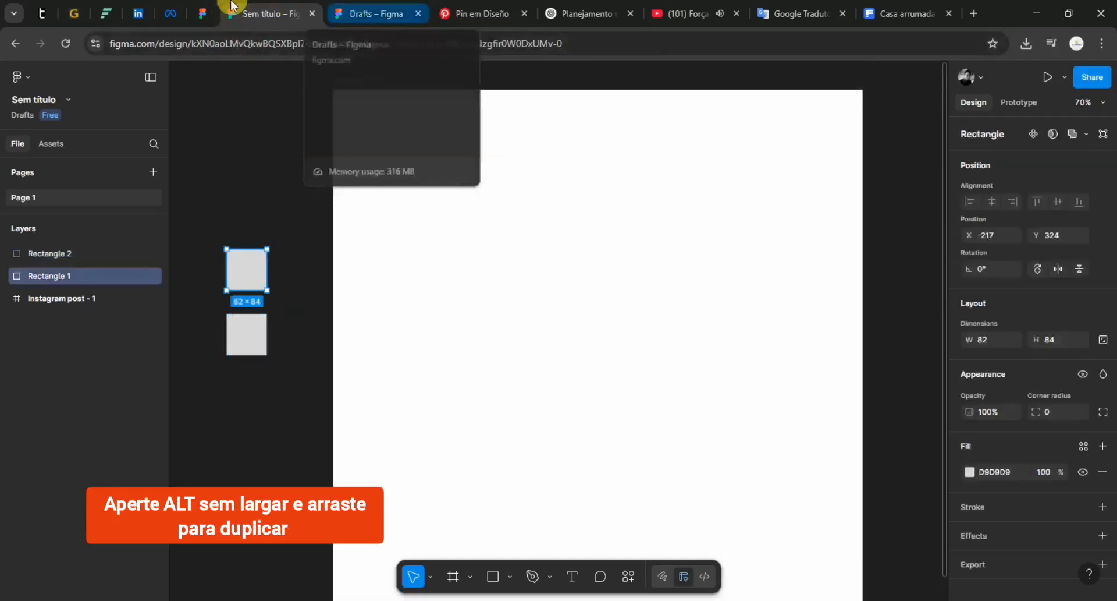
click(372, 14)
click(474, 299)
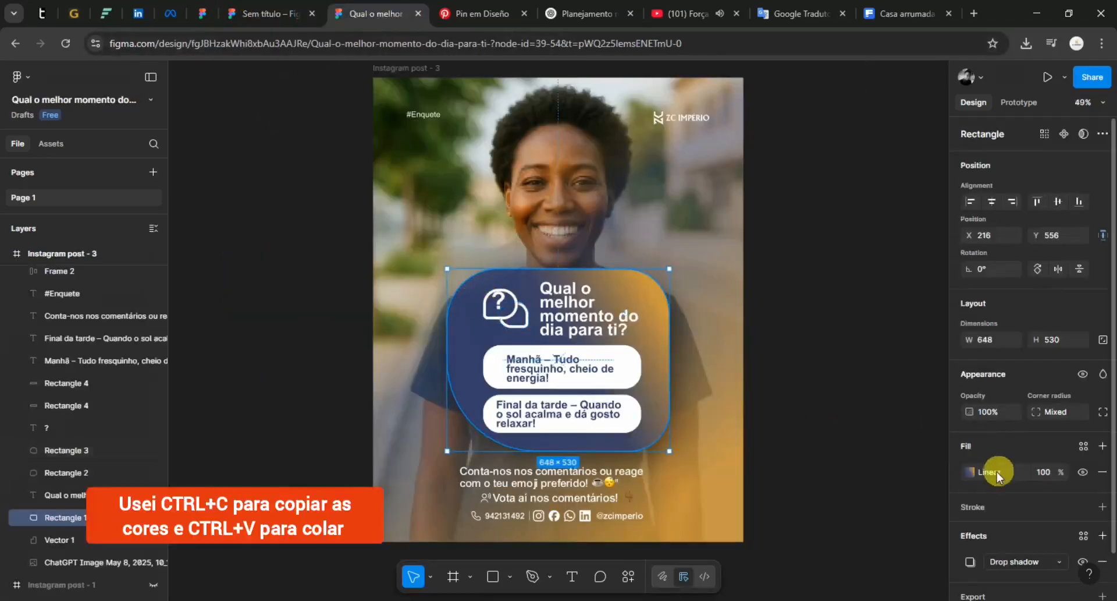
click(995, 471)
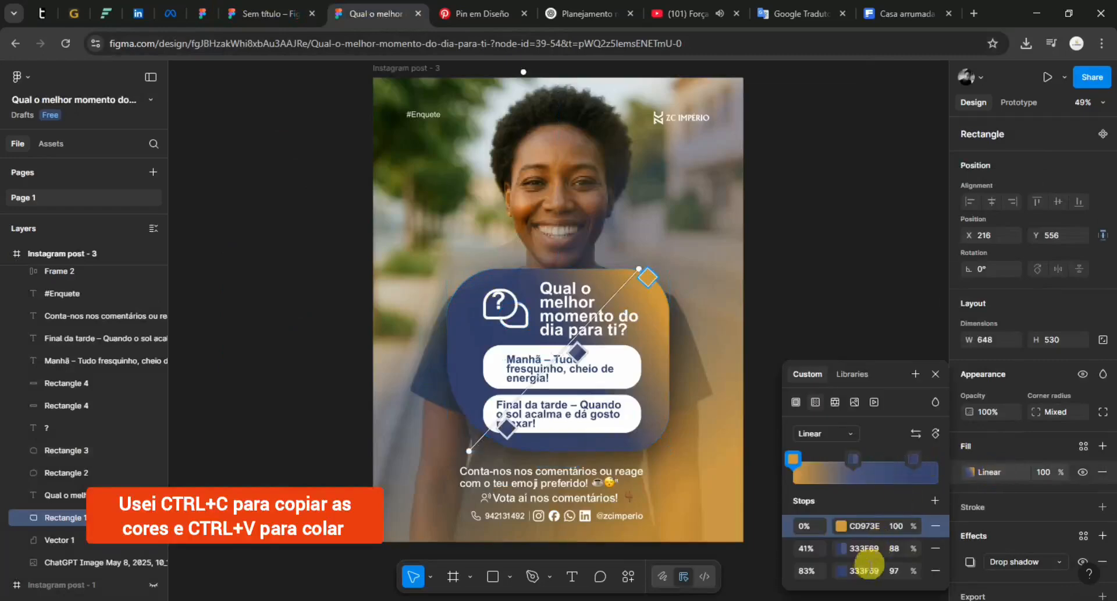
click(866, 571)
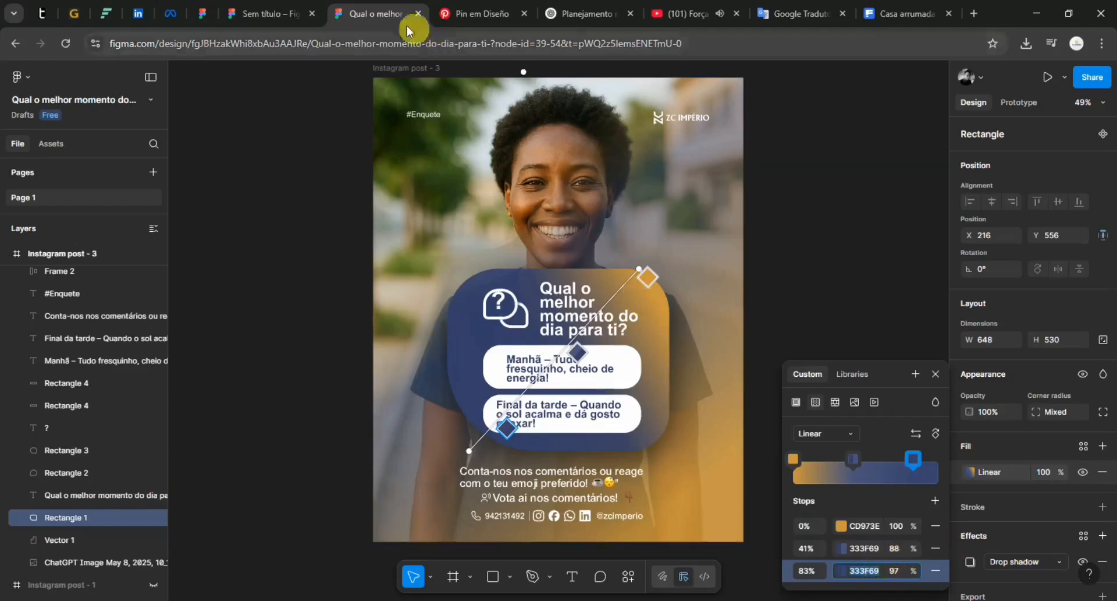
click(272, 12)
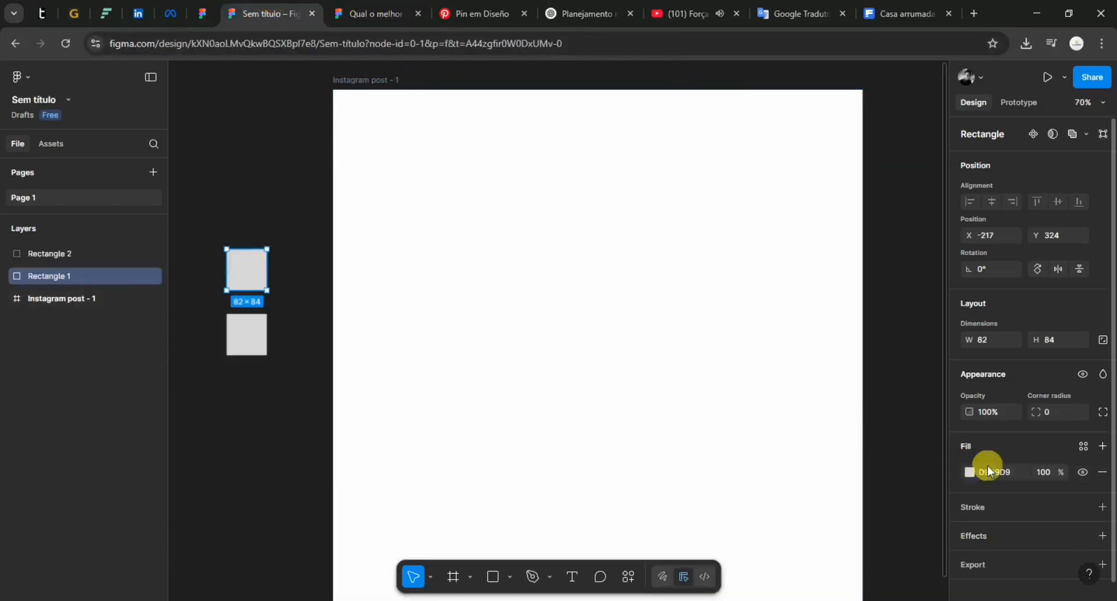
key(Return)
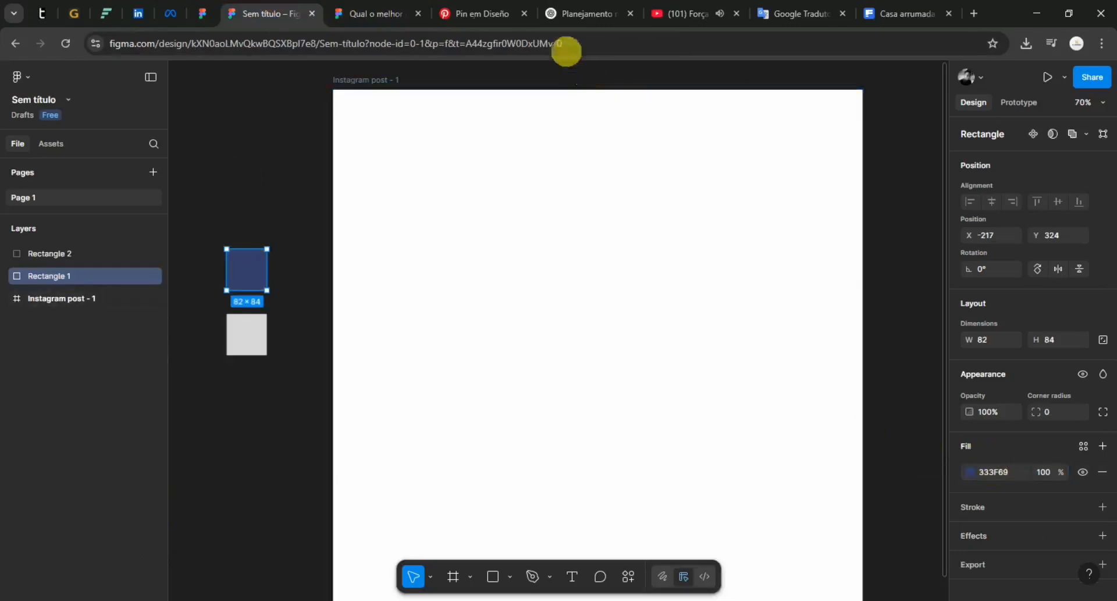
- Copy the golden CD973E stop from the reference post's gradient and set it as the lower square's fill
click(361, 13)
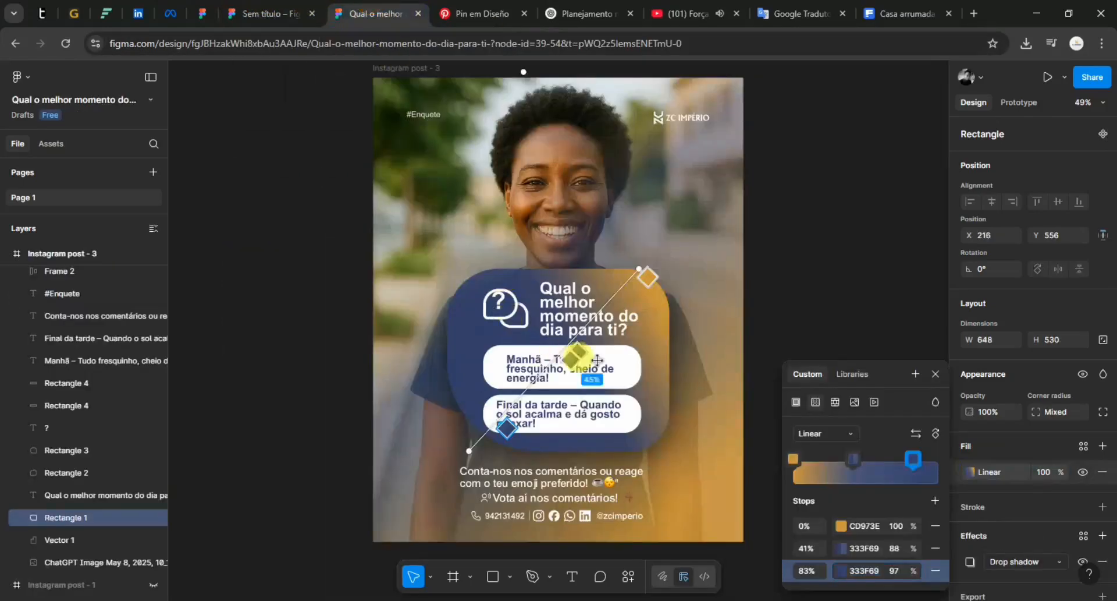
click(867, 525)
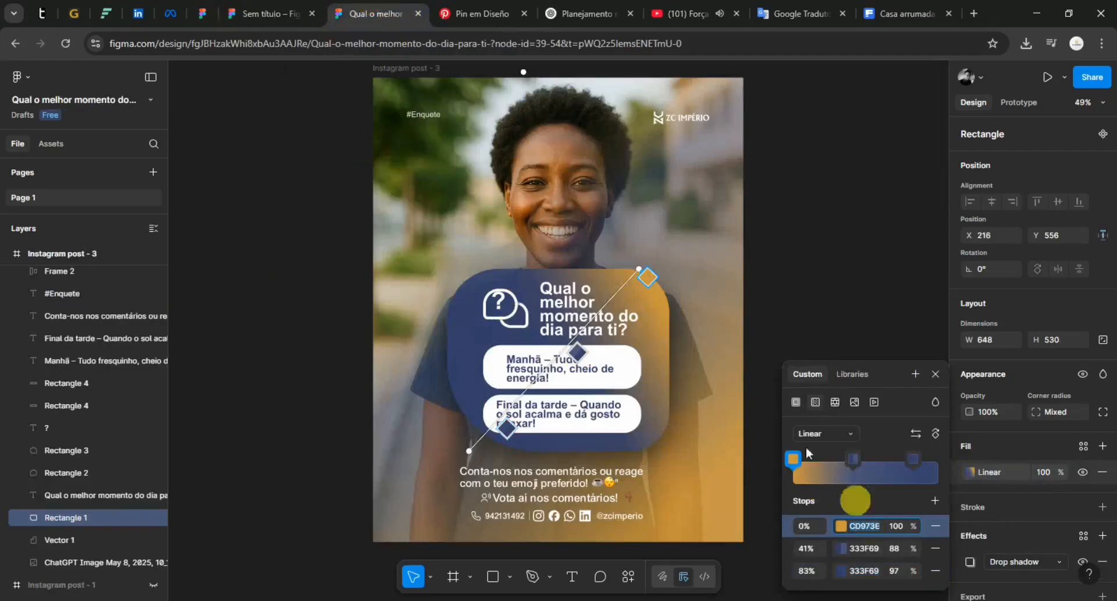
click(271, 12)
click(248, 327)
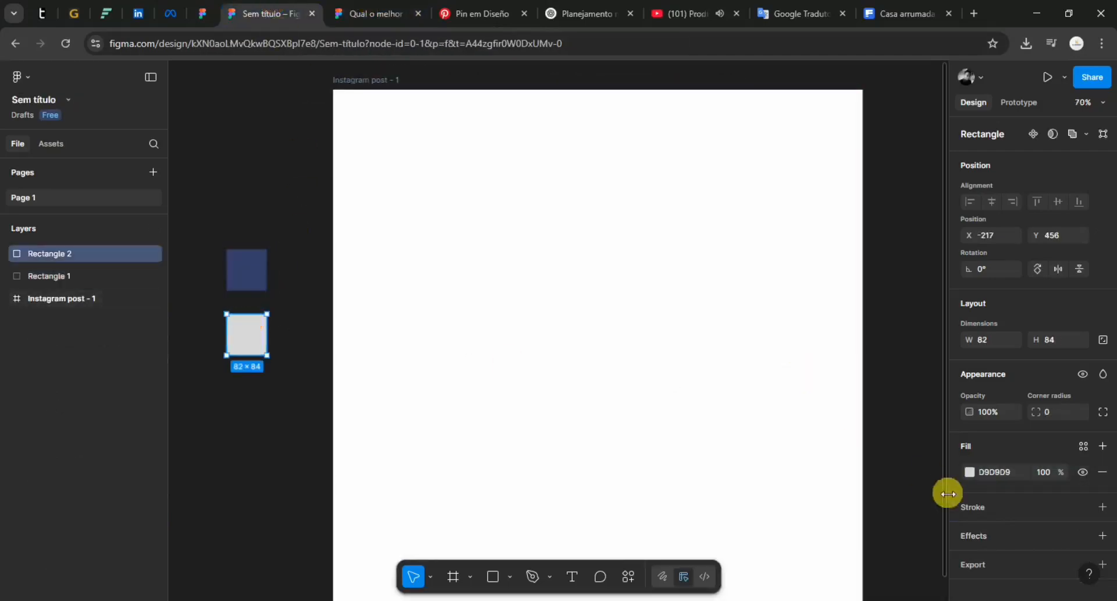
text(CD973E)
key(Return)
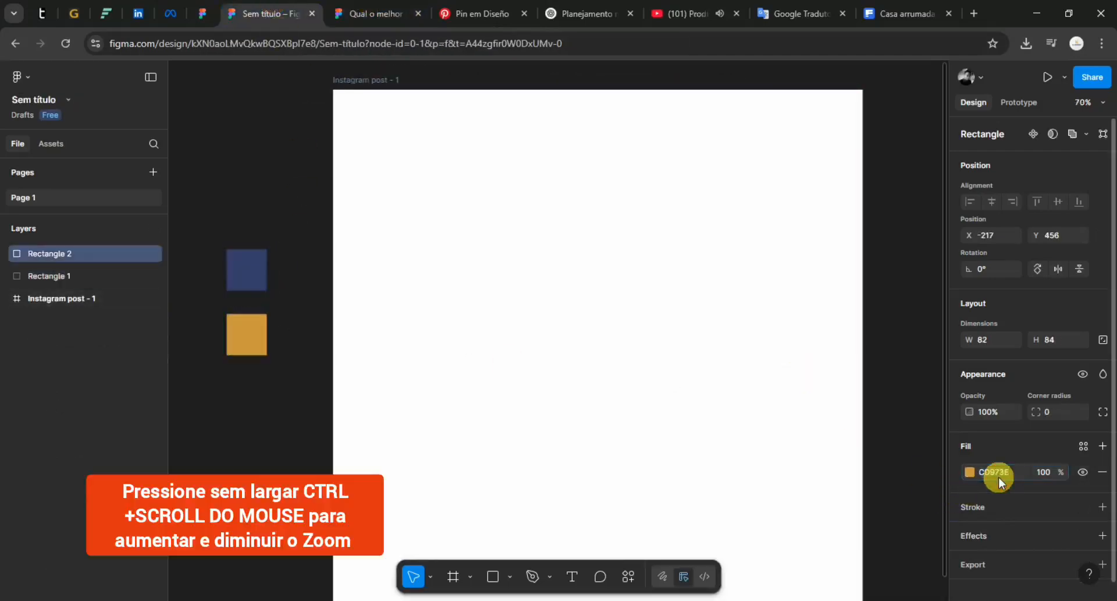
- Add a grid layout guide to the Instagram post frame with size 98 and its red colour at 64% opacity
scroll(334, 280, down, 1)
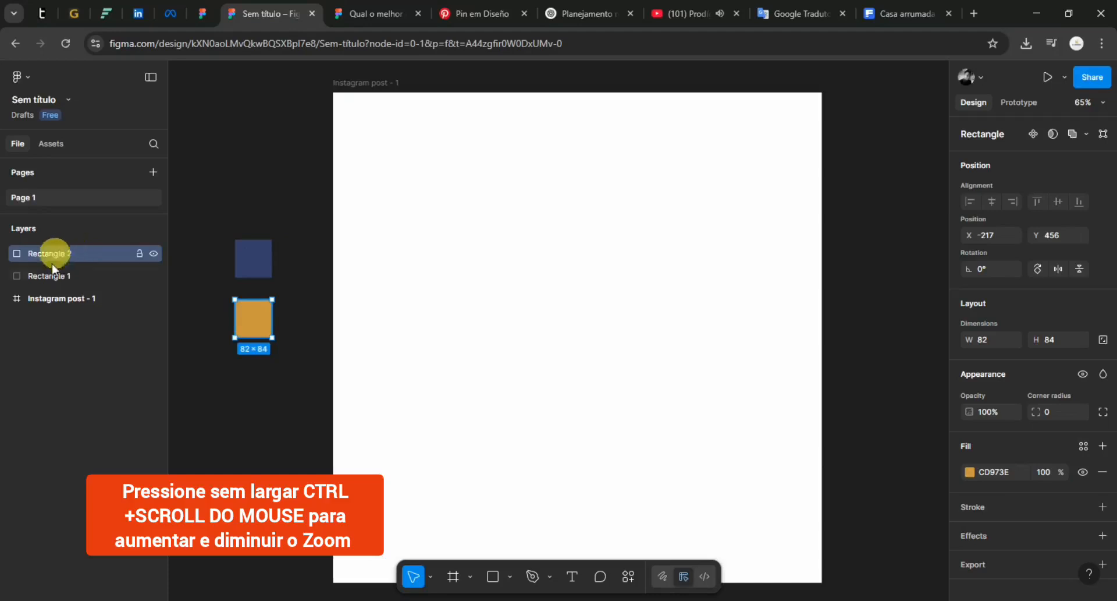
click(55, 298)
scroll(1000, 365, down, 3)
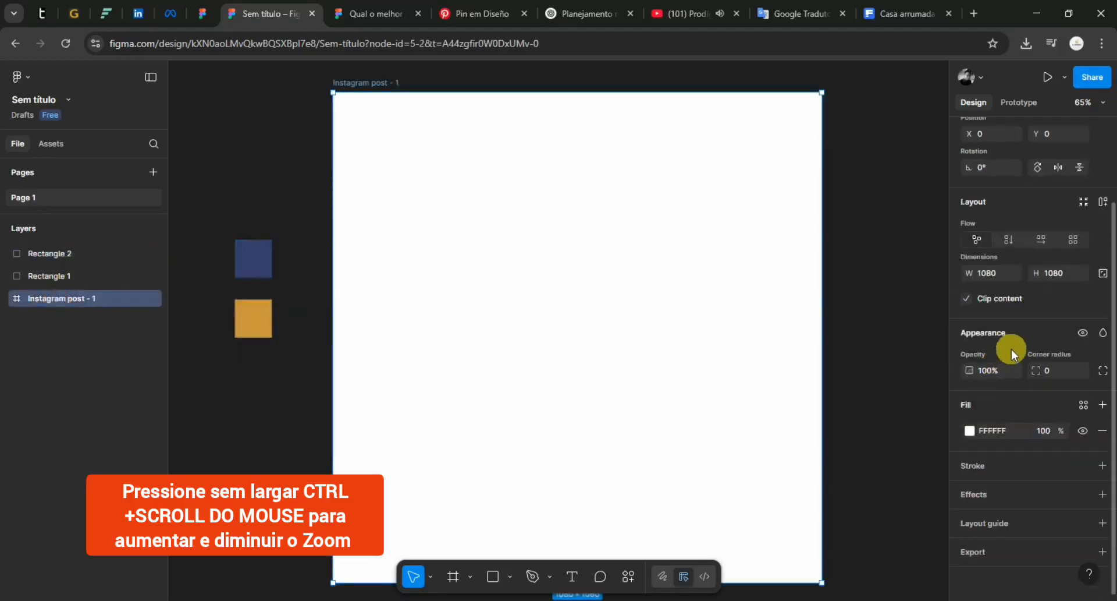
click(1102, 523)
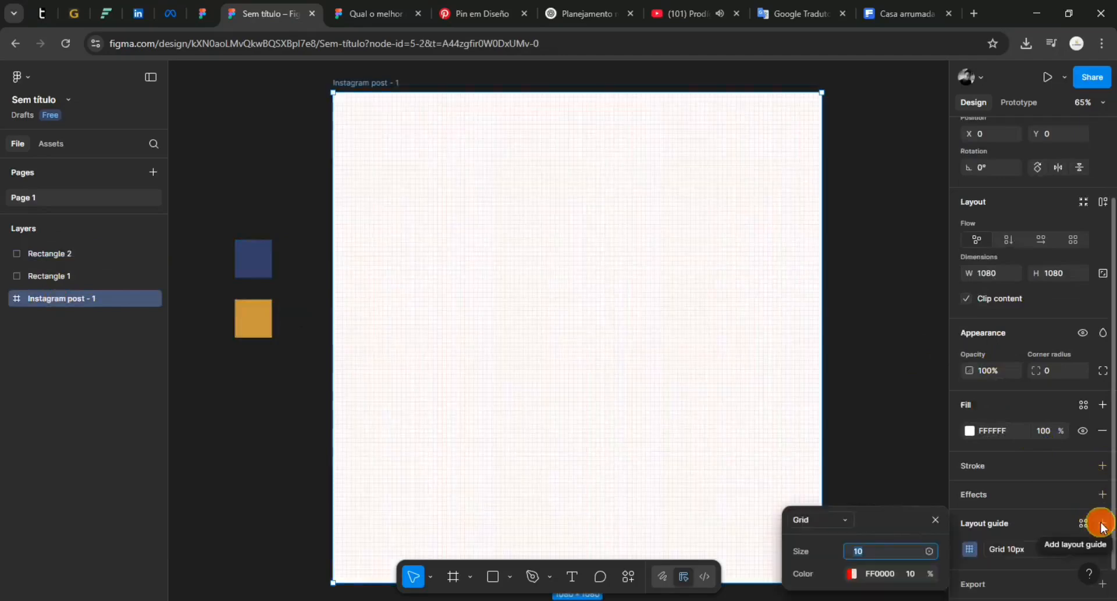
text(9)
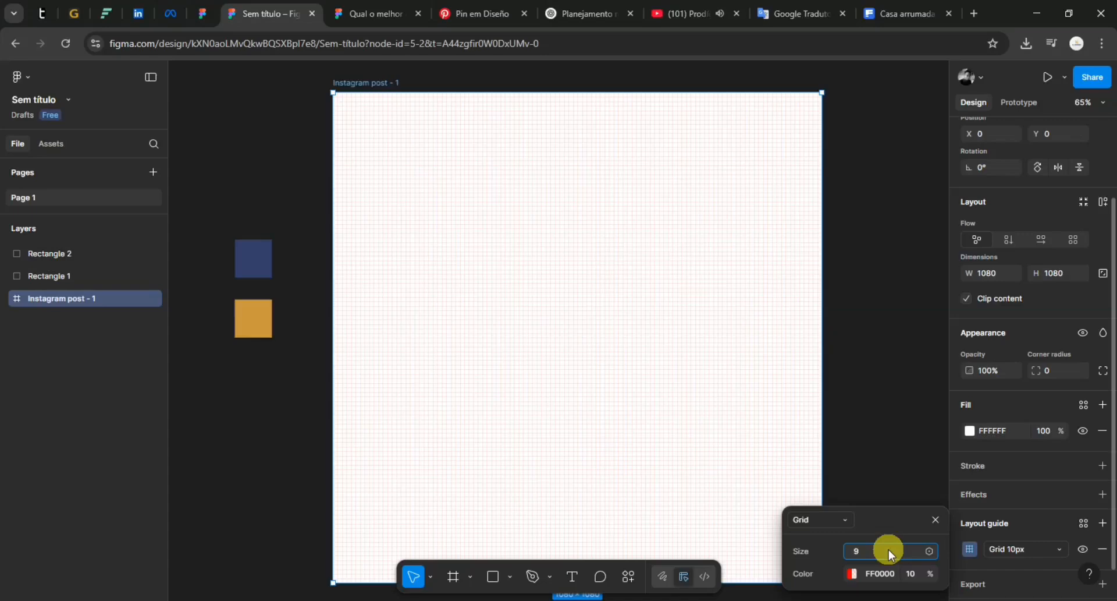
text(8)
key(Return)
drag(931, 573, 960, 573)
- View the whole gridded Instagram post frame centred on the canvas and deselect it
ctrl+scroll(833, 379, down, 3)
key(h)
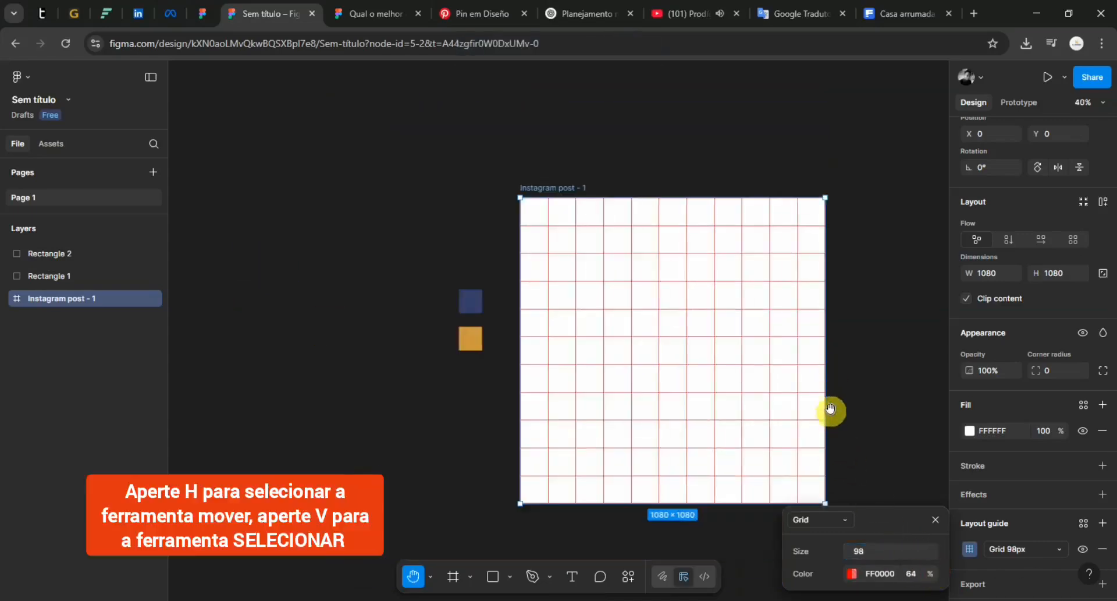
drag(831, 409, 669, 369)
ctrl+scroll(668, 361, up, 1)
ctrl+scroll(683, 331, up, 1)
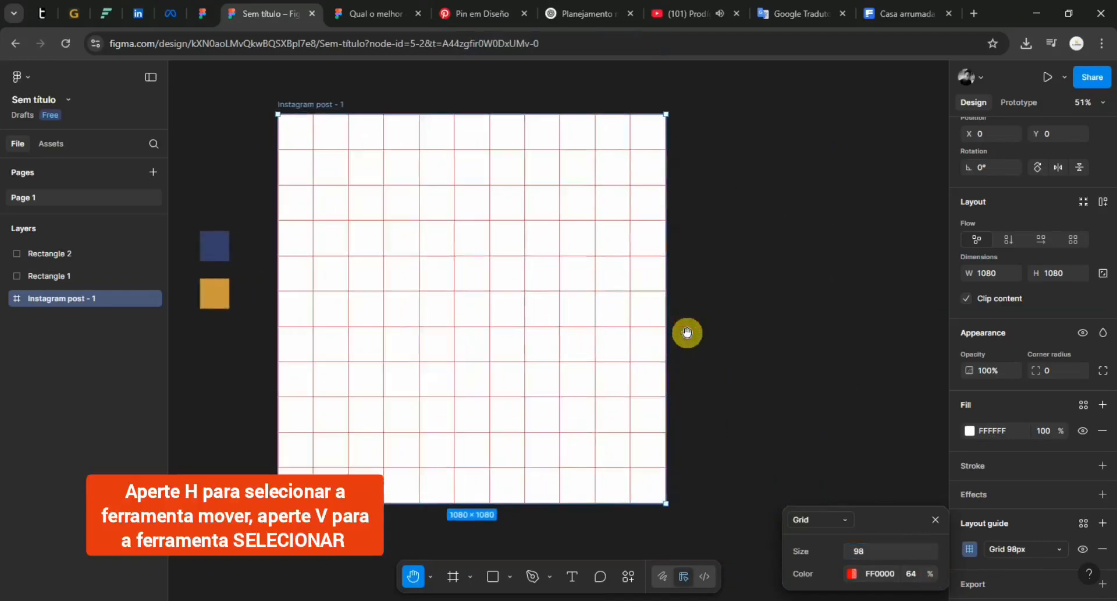
drag(688, 331, 739, 337)
ctrl+scroll(719, 334, up, 1)
key(v)
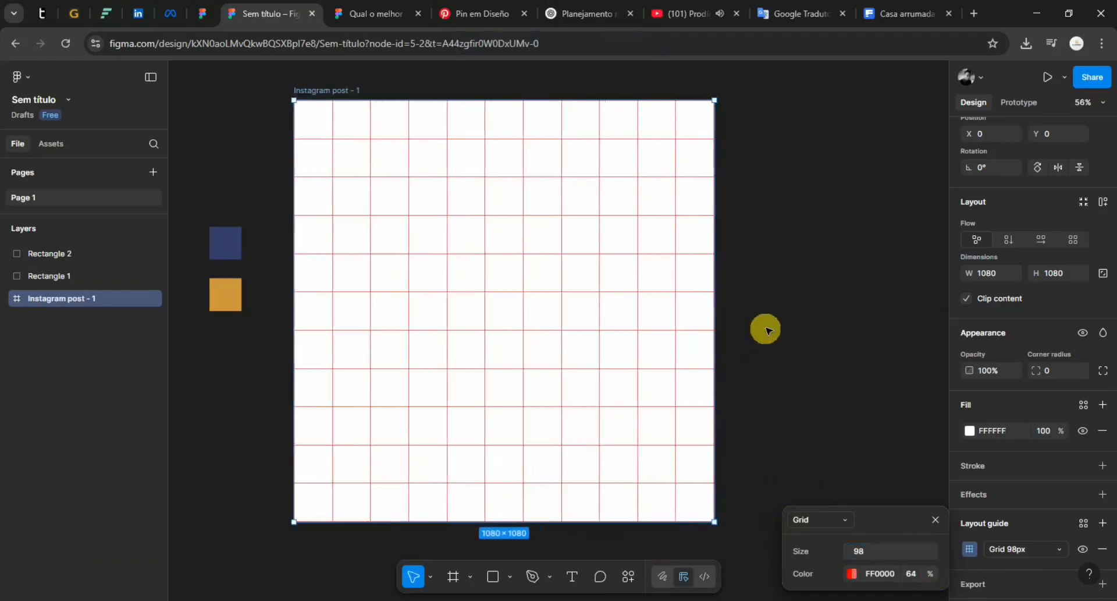
click(769, 330)
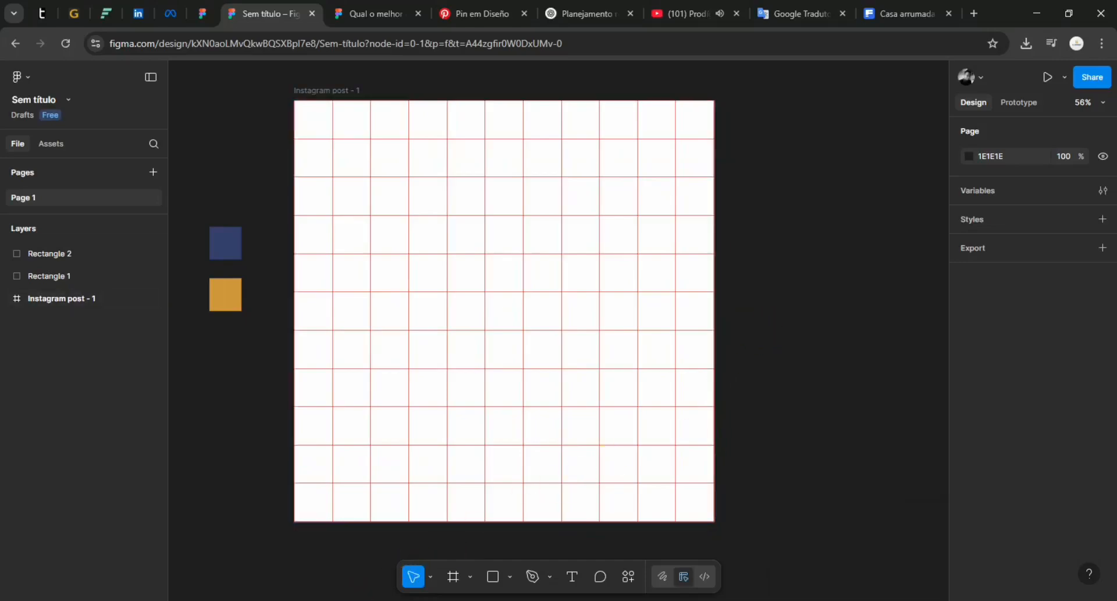
- Import the modern-kitchen-design-interior image from the Downloads folder and move it beside the Instagram post frame, clear of the grid
mouse_move(356, 600)
click(408, 550)
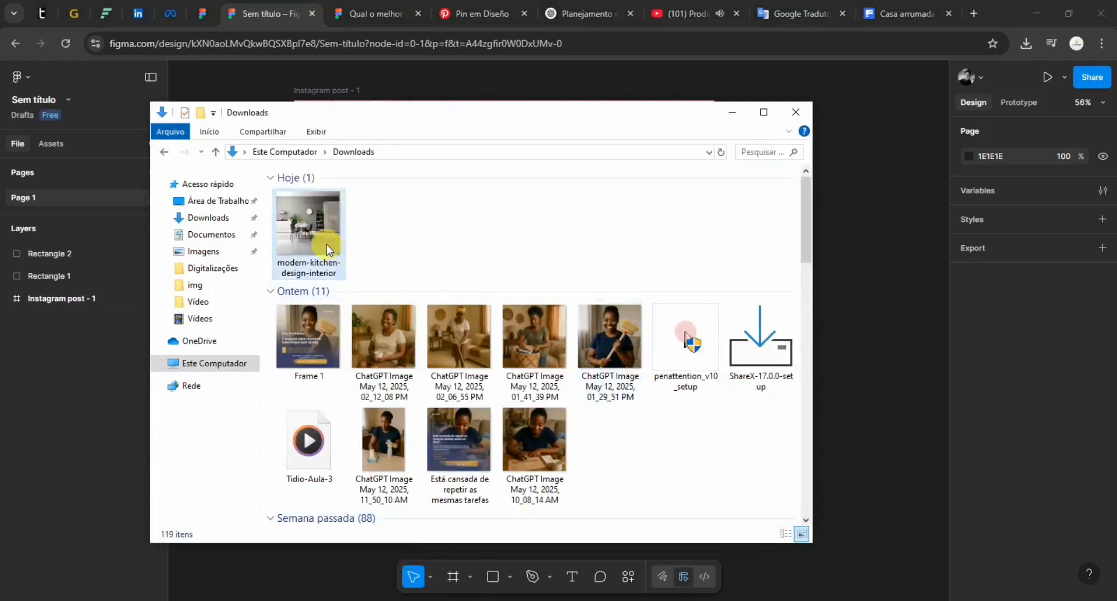
drag(329, 250, 860, 344)
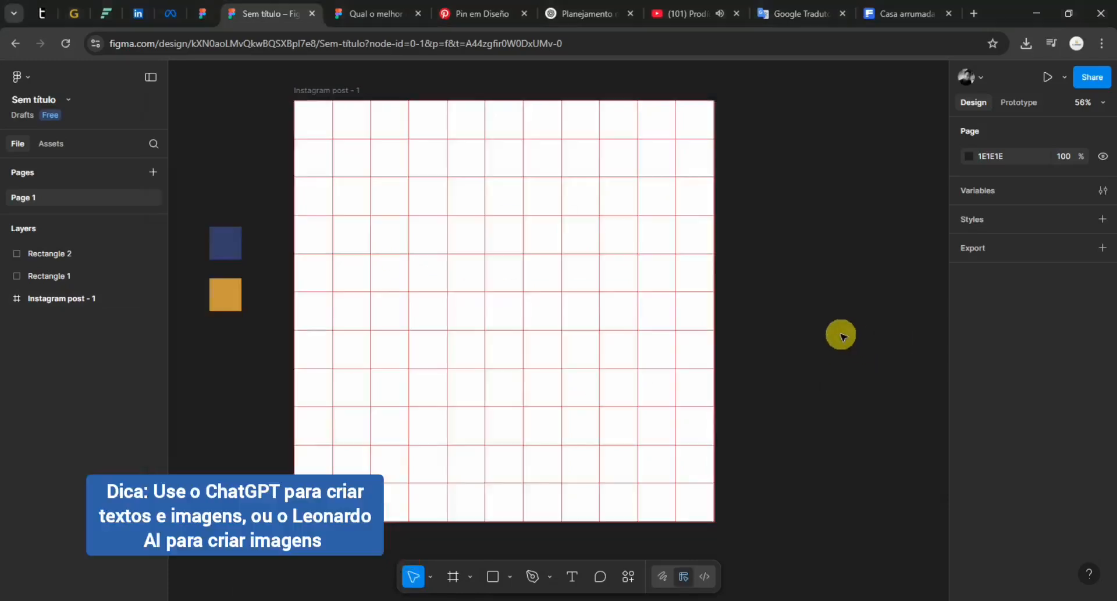
scroll(840, 334, down, 5)
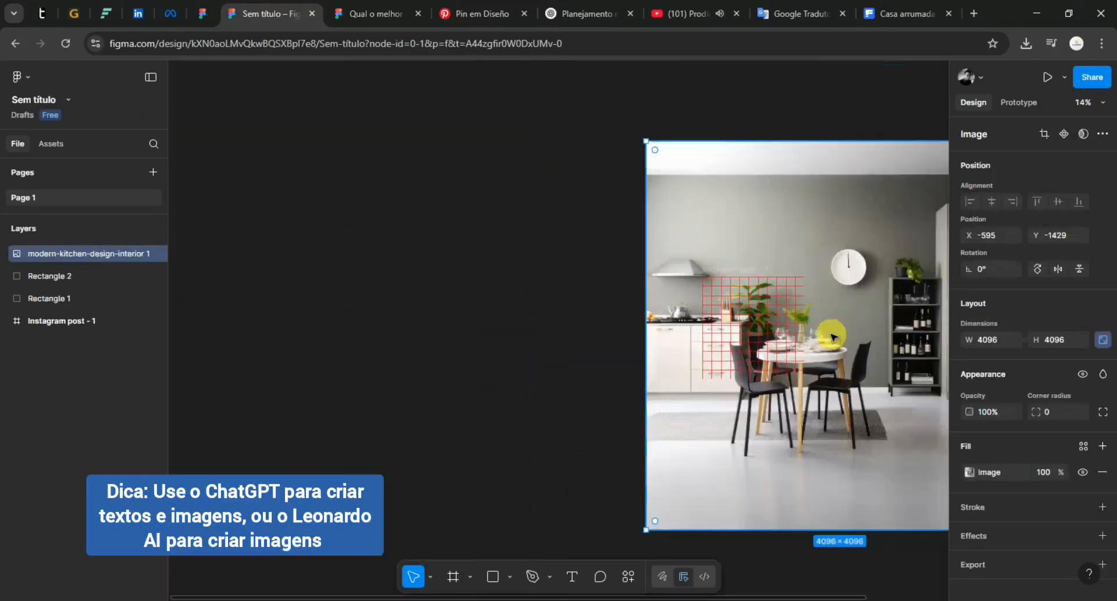
drag(842, 332, 486, 317)
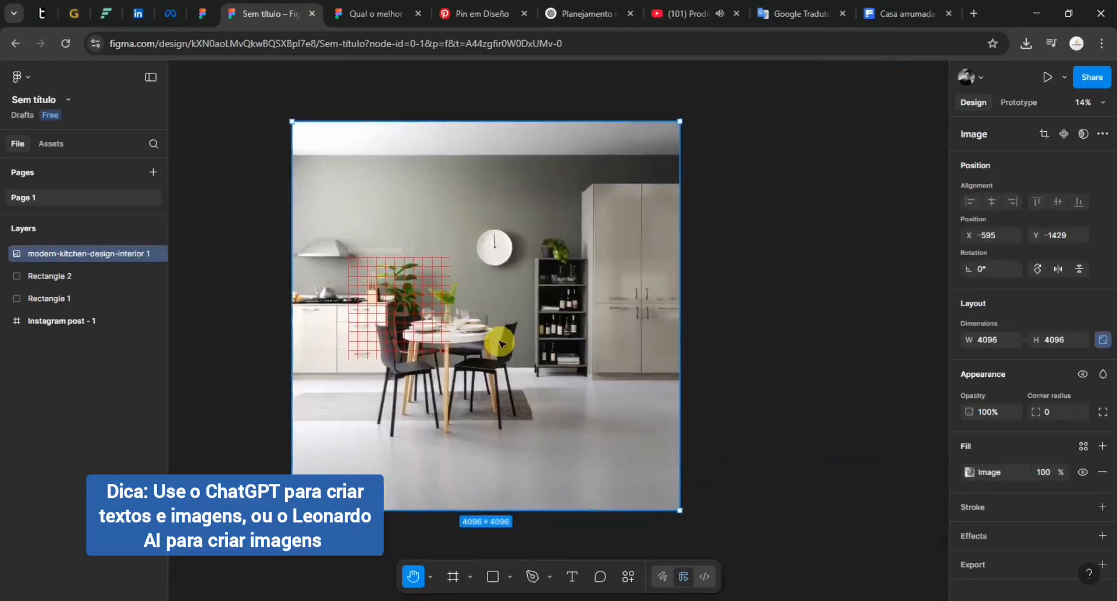
key(v)
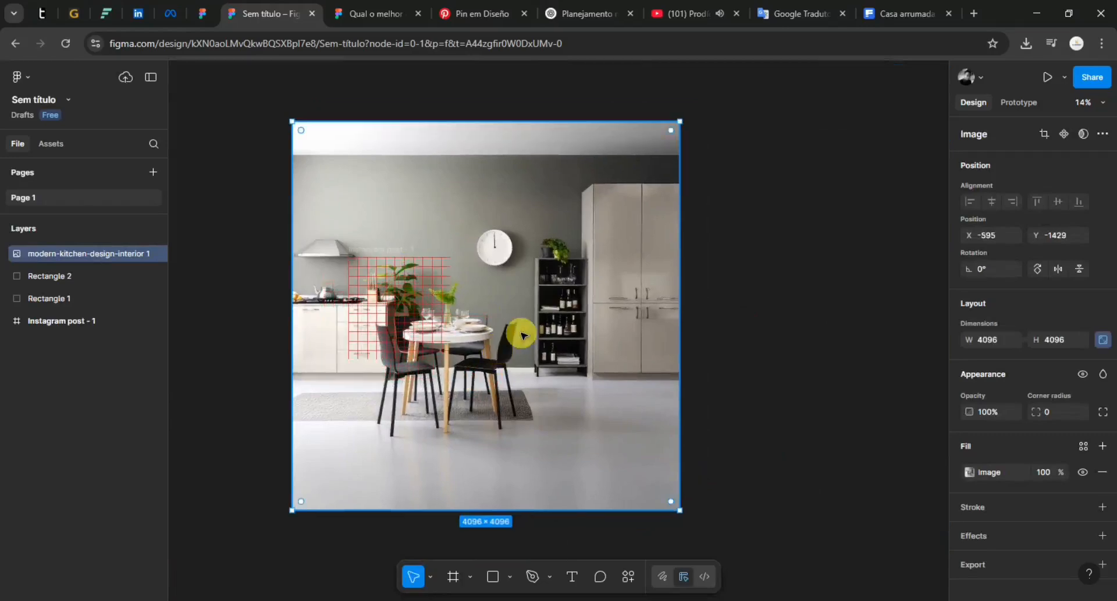
click(177, 282)
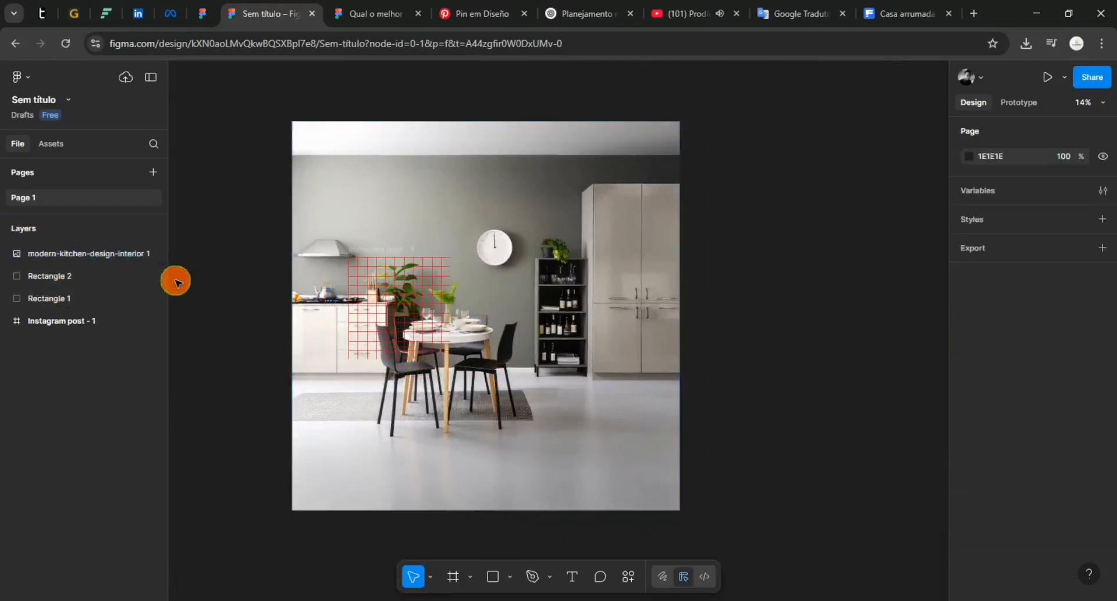
click(67, 253)
drag(441, 281, 627, 274)
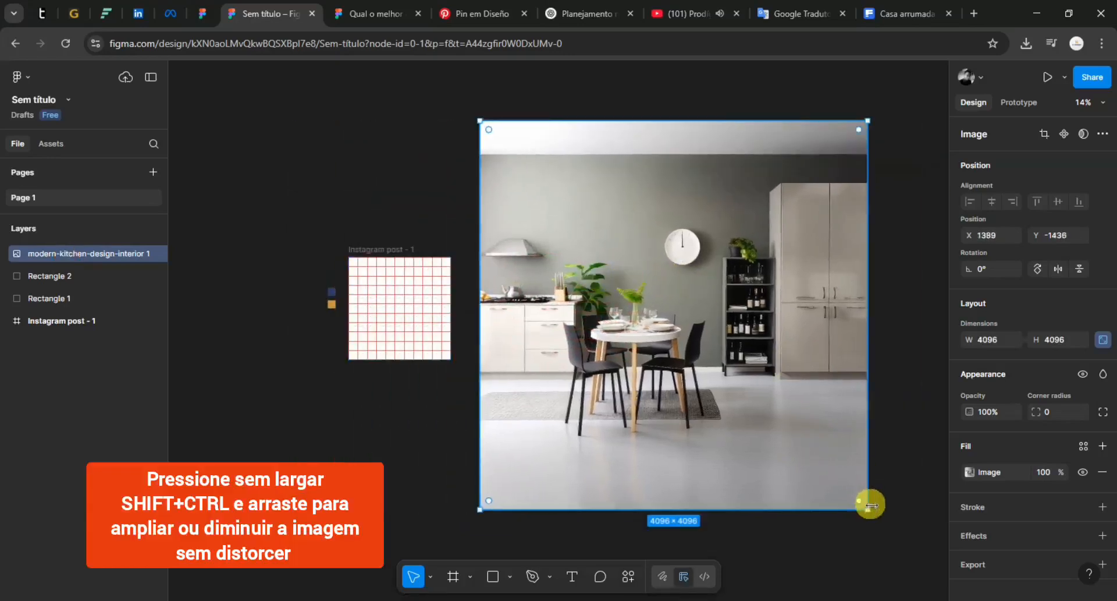
- Scale the kitchen image proportionally to about 2522 × 2522 and move it into the Instagram post frame
drag(870, 509, 787, 409)
scroll(668, 397, up, 3)
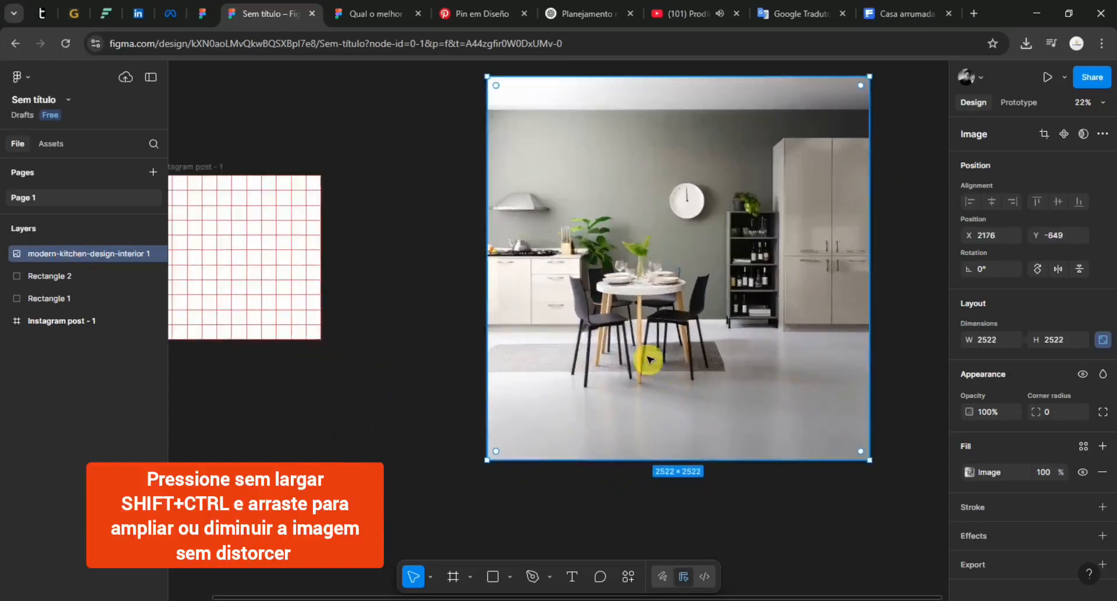
drag(640, 341, 749, 399)
key(v)
drag(818, 385, 398, 348)
- Shrink the kitchen image inside the frame proportionally to about 828 × 828
scroll(387, 342, down, 3)
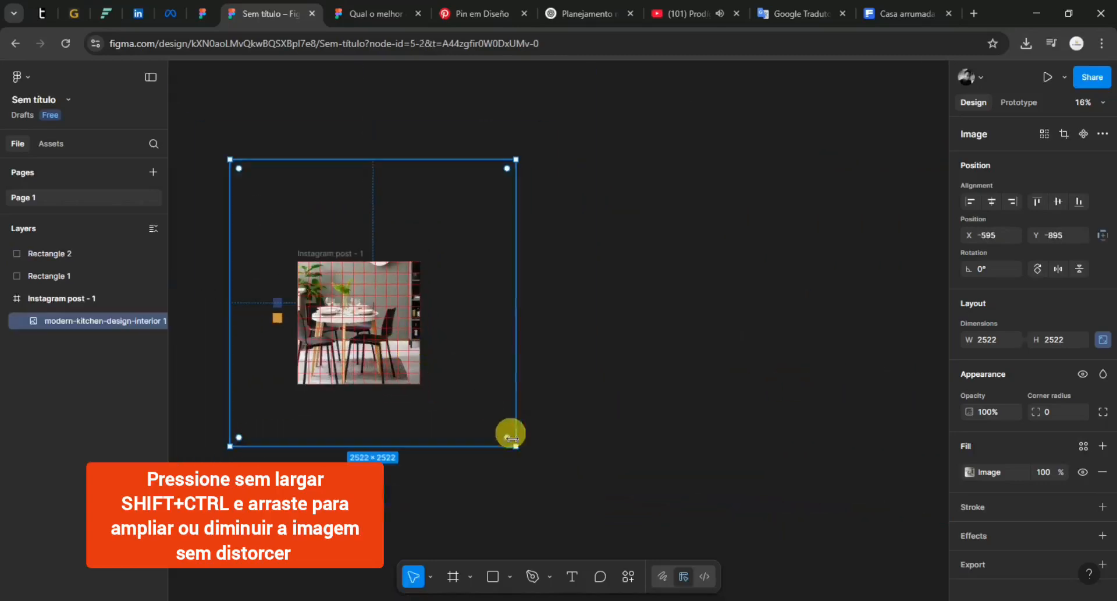
drag(514, 446, 414, 354)
scroll(378, 354, up, 5)
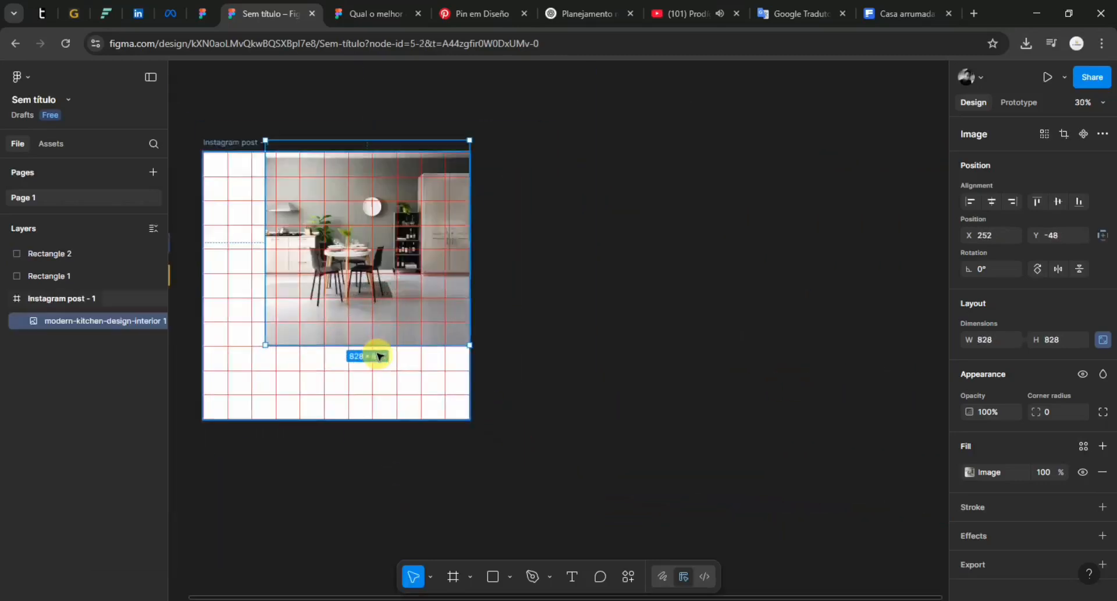
- Centre the kitchen image horizontally and vertically in the frame and enlarge it from its centre to about 1142 × 1142
drag(354, 303, 516, 362)
scroll(517, 359, up, 3)
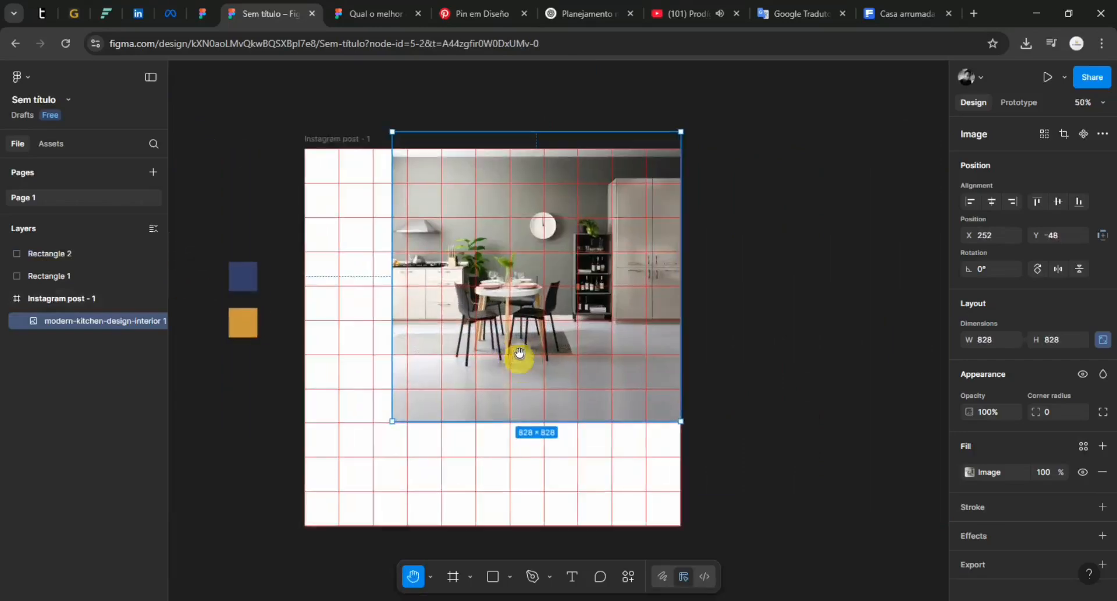
scroll(516, 349, down, 2)
scroll(517, 337, up, 1)
scroll(518, 337, down, 1)
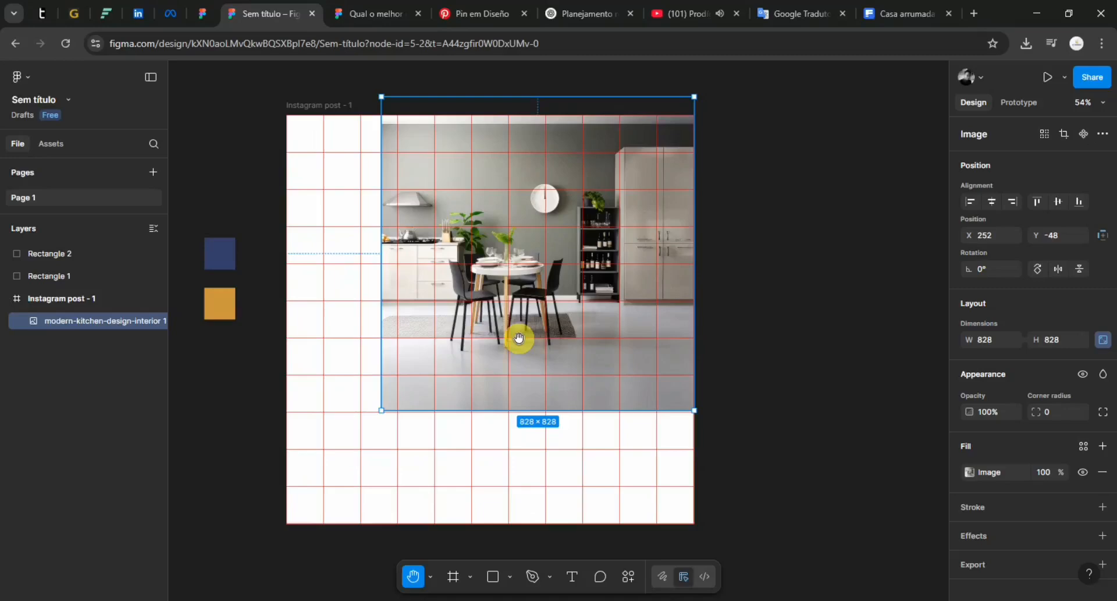
drag(546, 316, 491, 369)
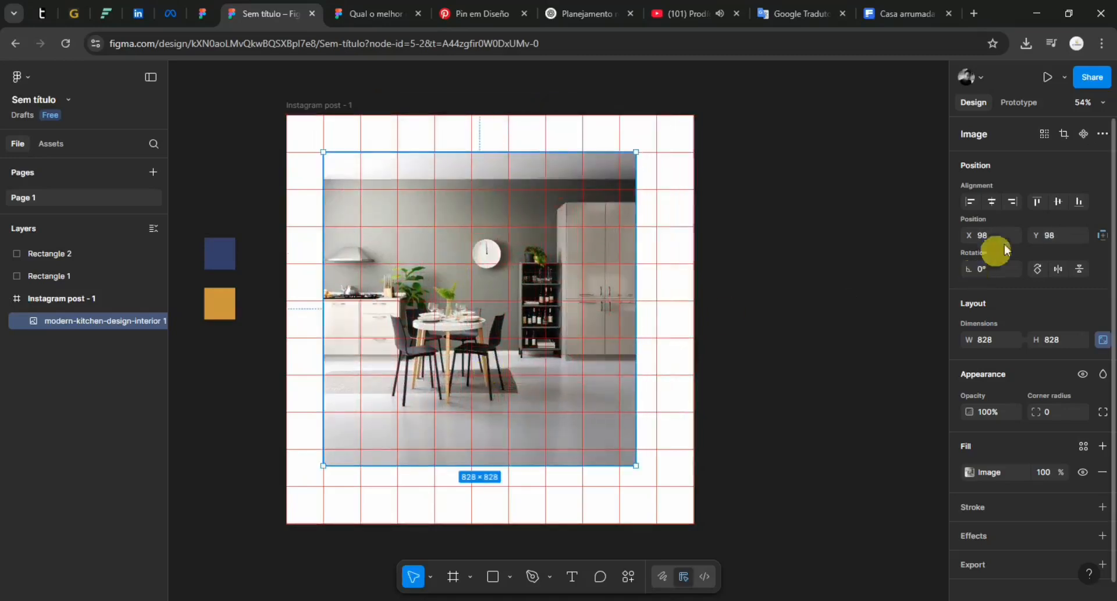
click(992, 202)
click(1058, 202)
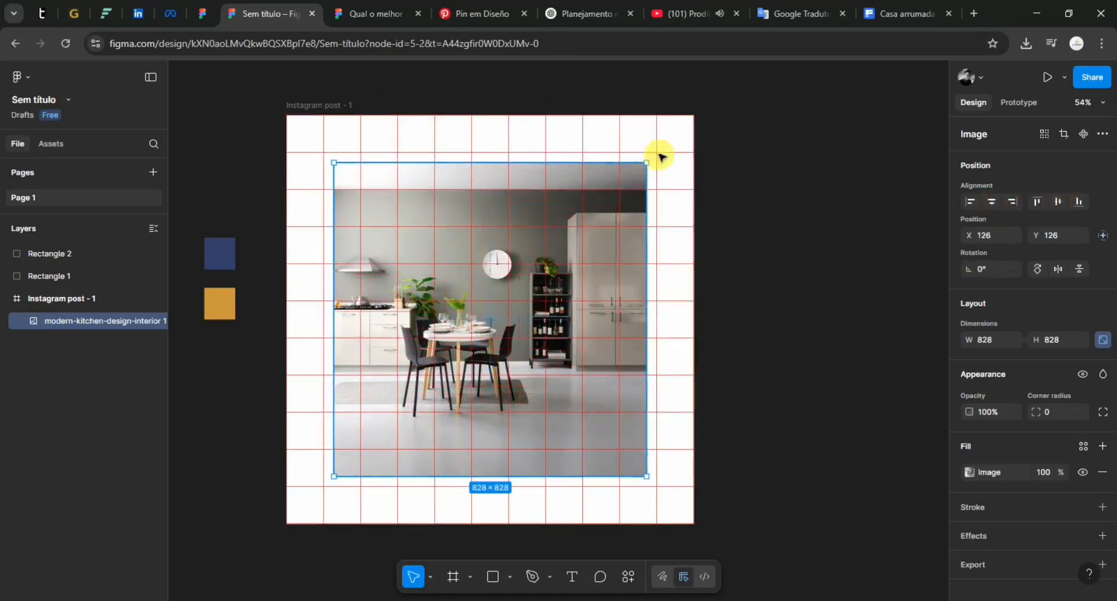
drag(646, 159, 706, 107)
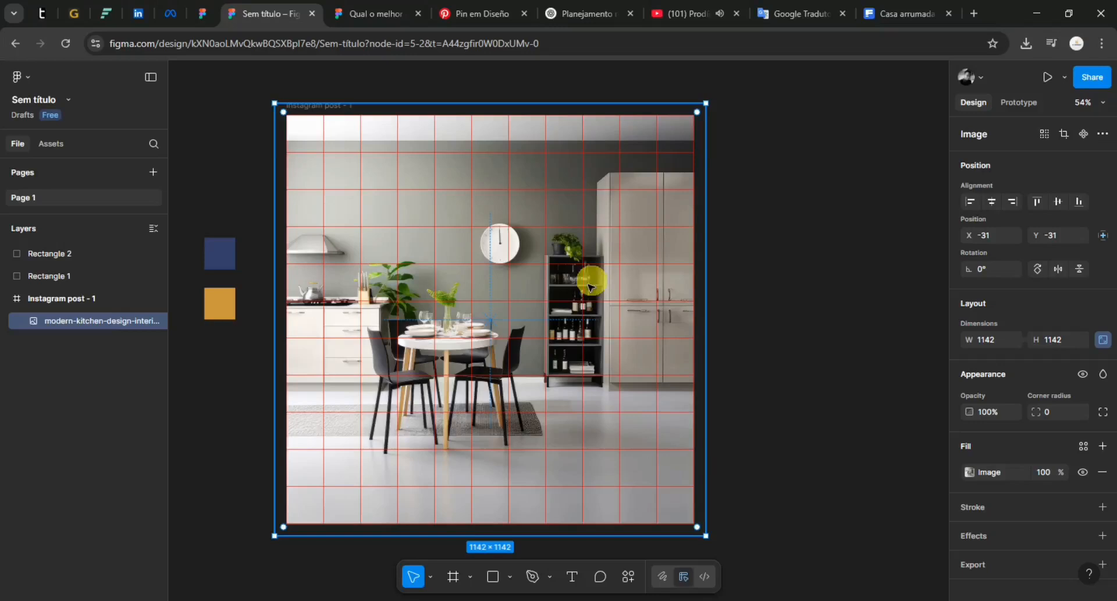
drag(588, 286, 589, 263)
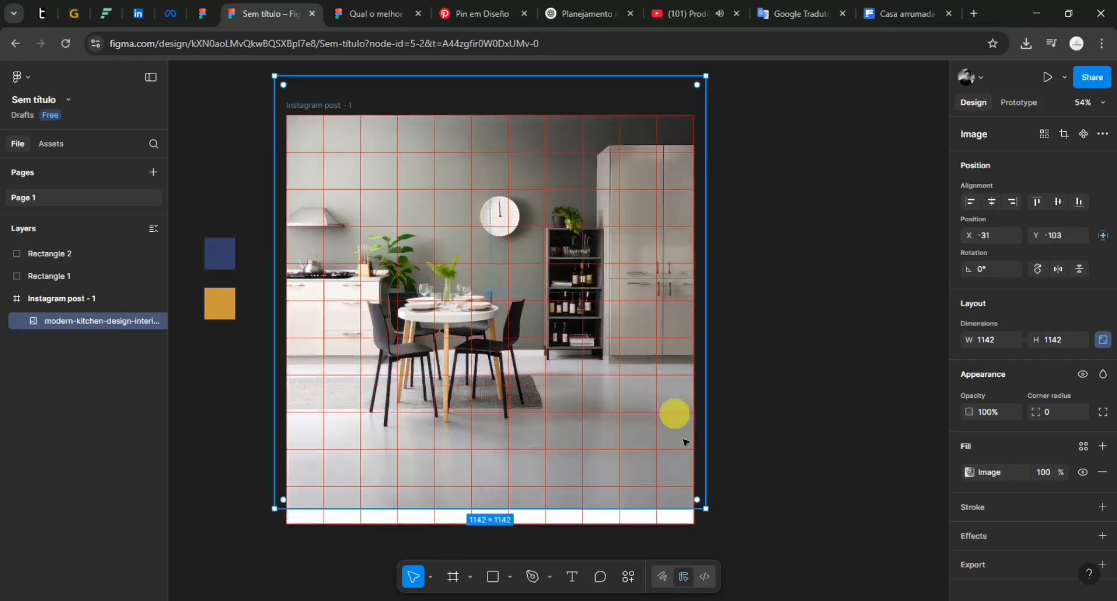
drag(710, 513, 716, 522)
drag(555, 406, 579, 419)
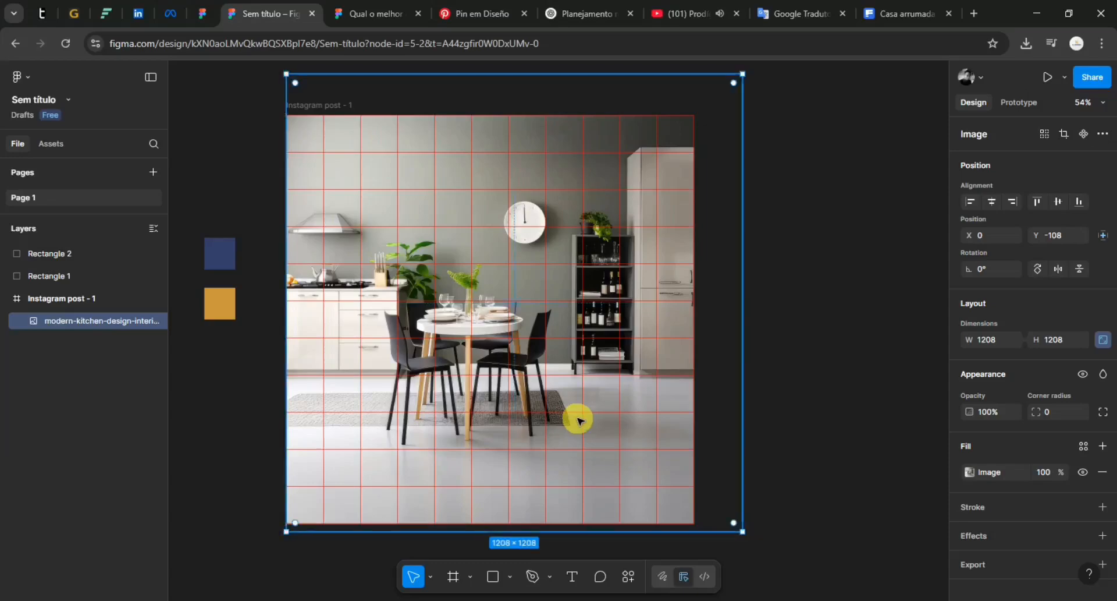
key(ctrl+z)
key(ctrl+z)
key(ctrl+z)
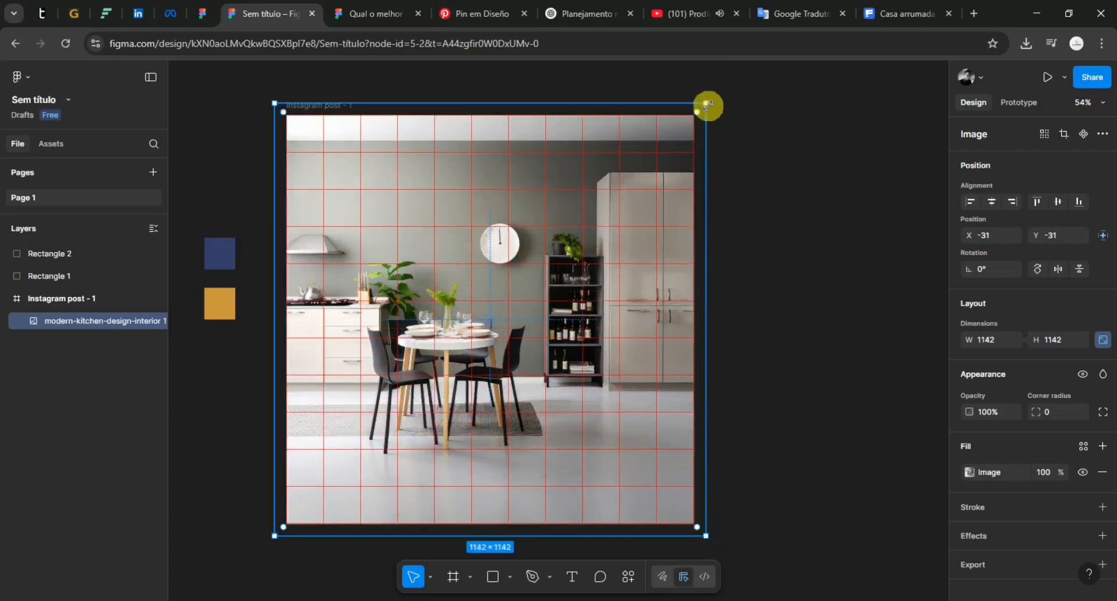
- Enlarge the kitchen image proportionally to about 1308 × 1308, positioned at about X -47, Y -177, and lock its layer
drag(708, 105, 736, 84)
drag(513, 285, 539, 261)
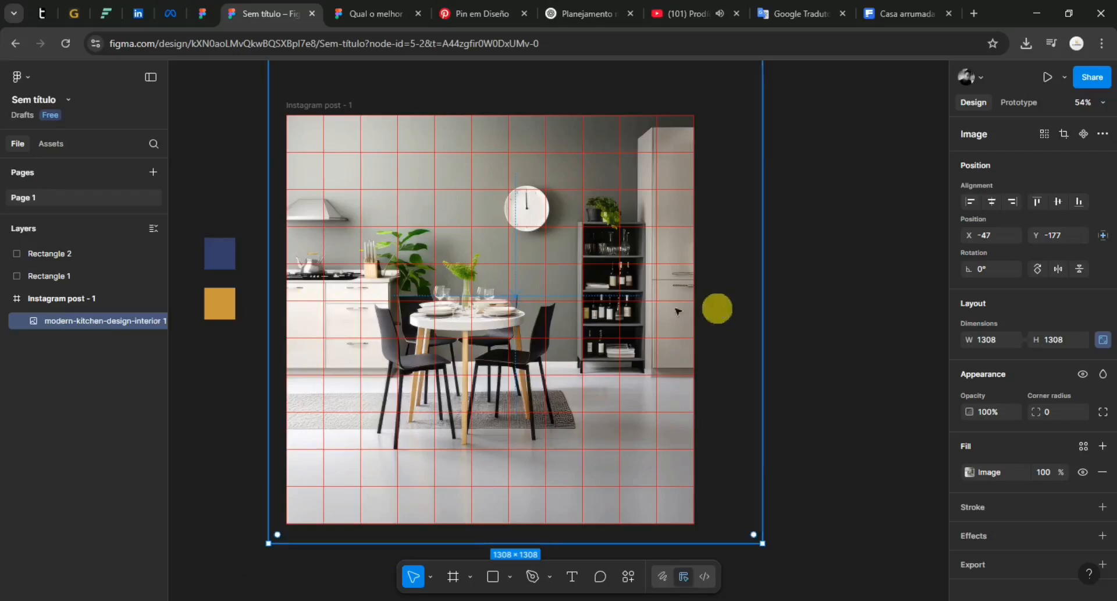
click(140, 321)
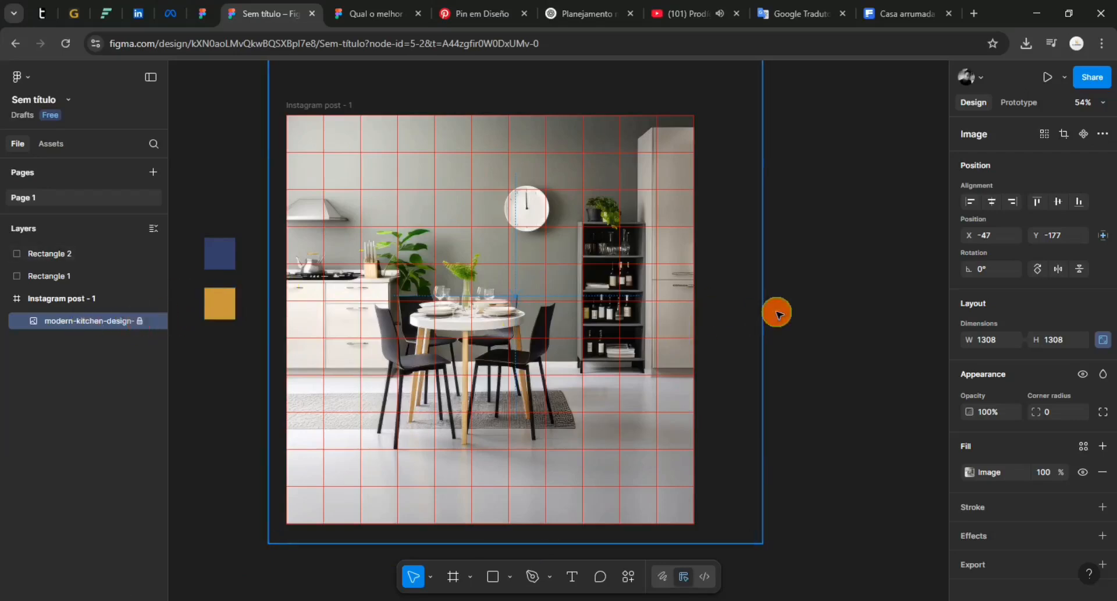
click(775, 313)
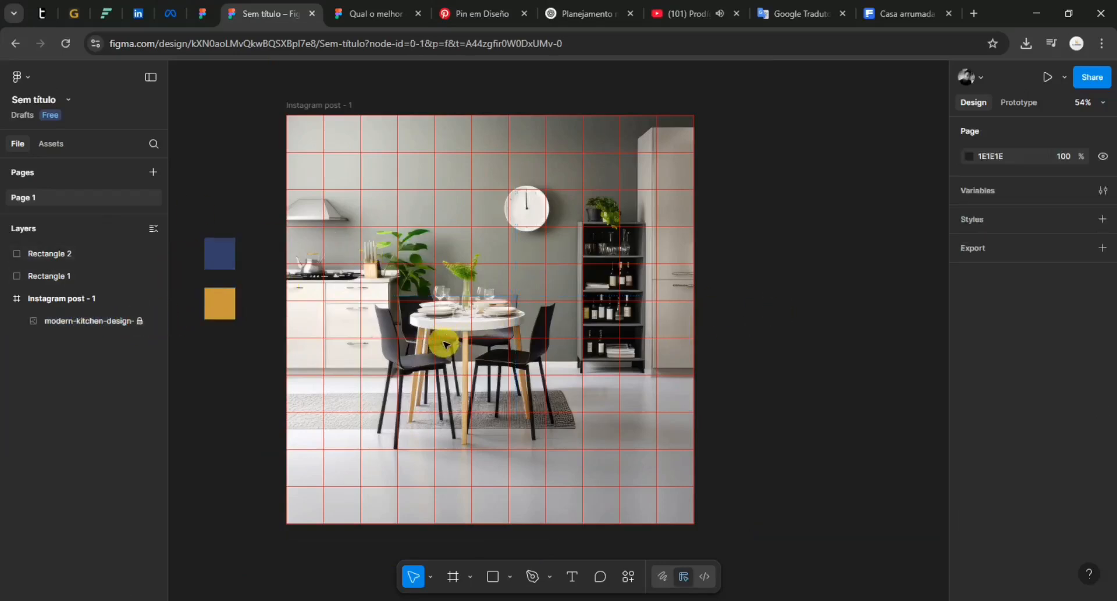
- Draw a rectangle about 329 × 392 in the Instagram post frame and move it over the frame's upper edge at about X 651, Y -37
key(h)
drag(456, 347, 490, 321)
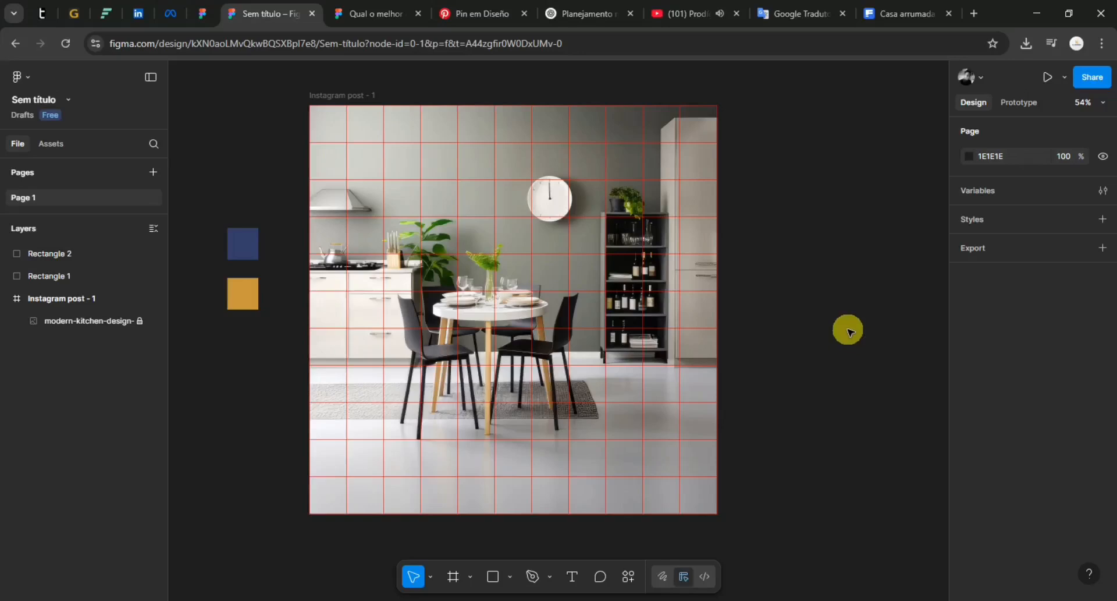
click(289, 168)
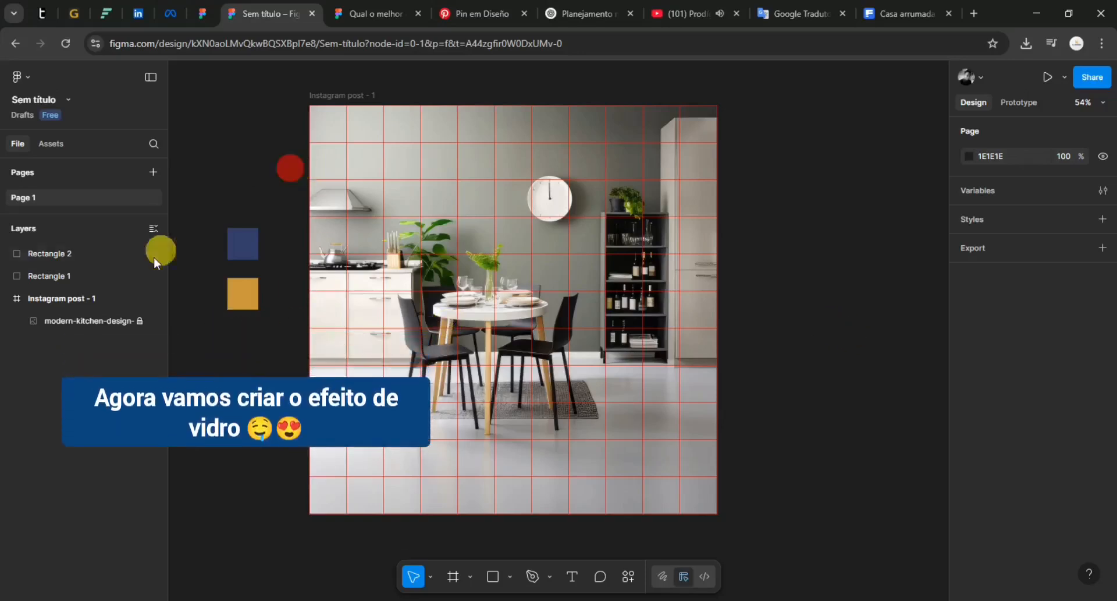
click(493, 576)
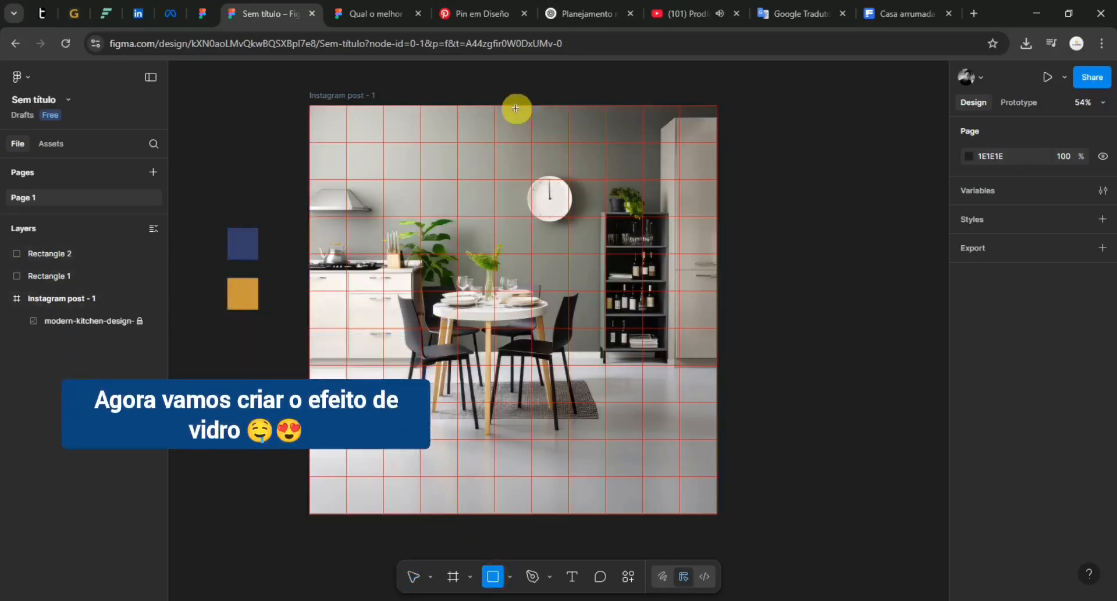
drag(512, 105, 636, 253)
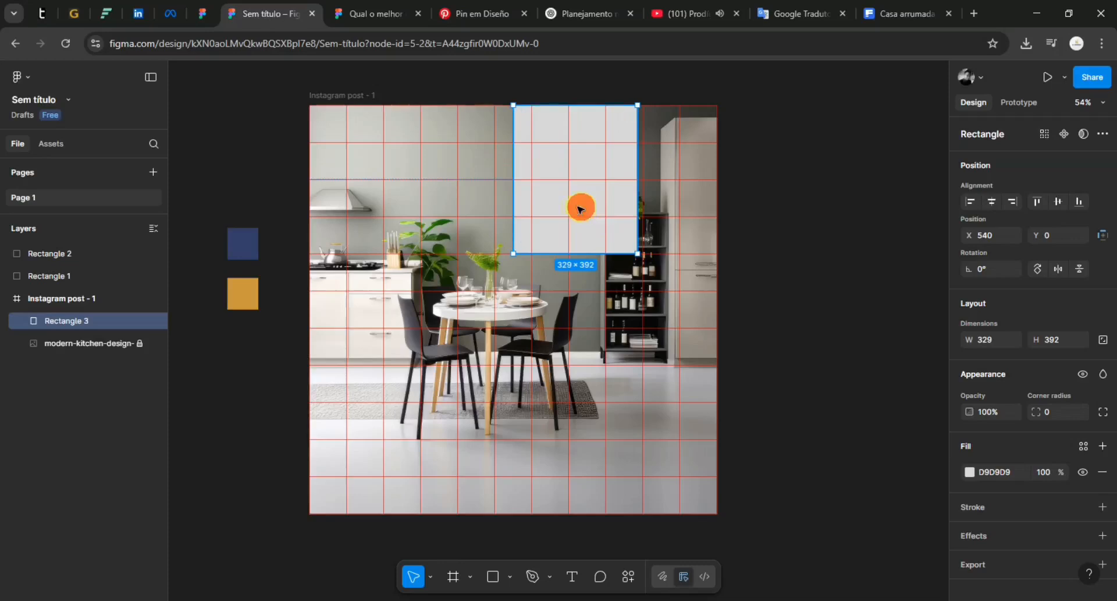
drag(578, 207, 624, 192)
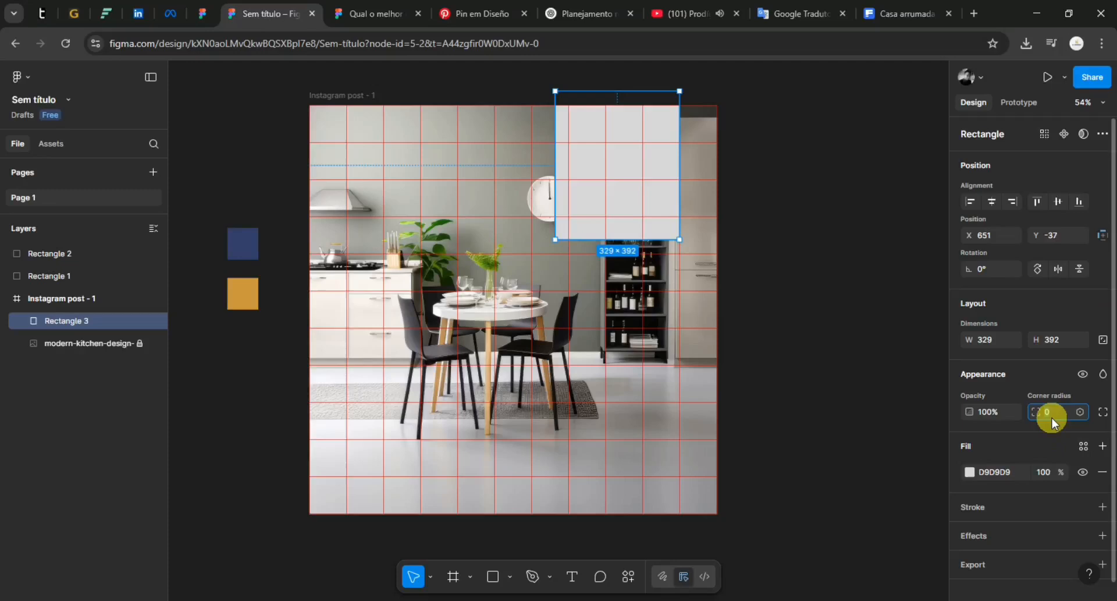
- Round the new rectangle's corners with a radius of 30 and change its fill to white, FFFFFF
key(Return)
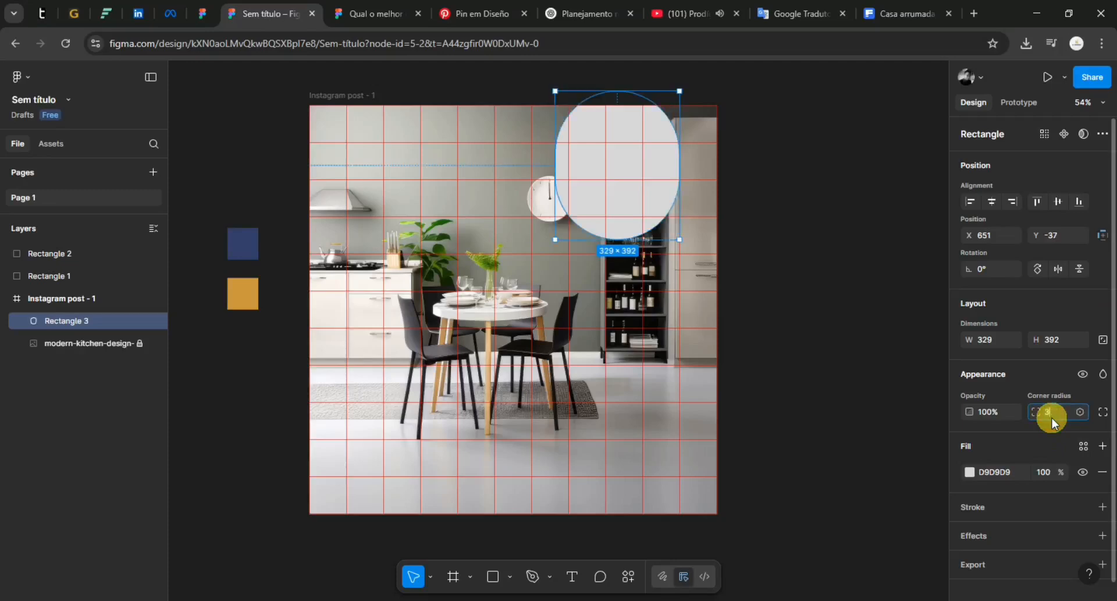
key(Return)
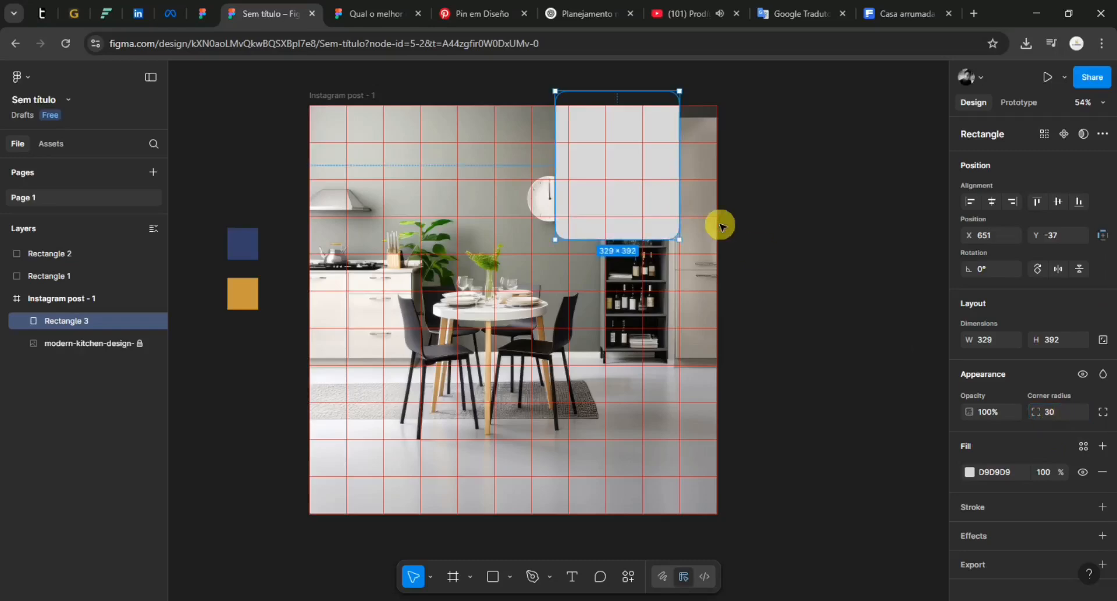
click(970, 471)
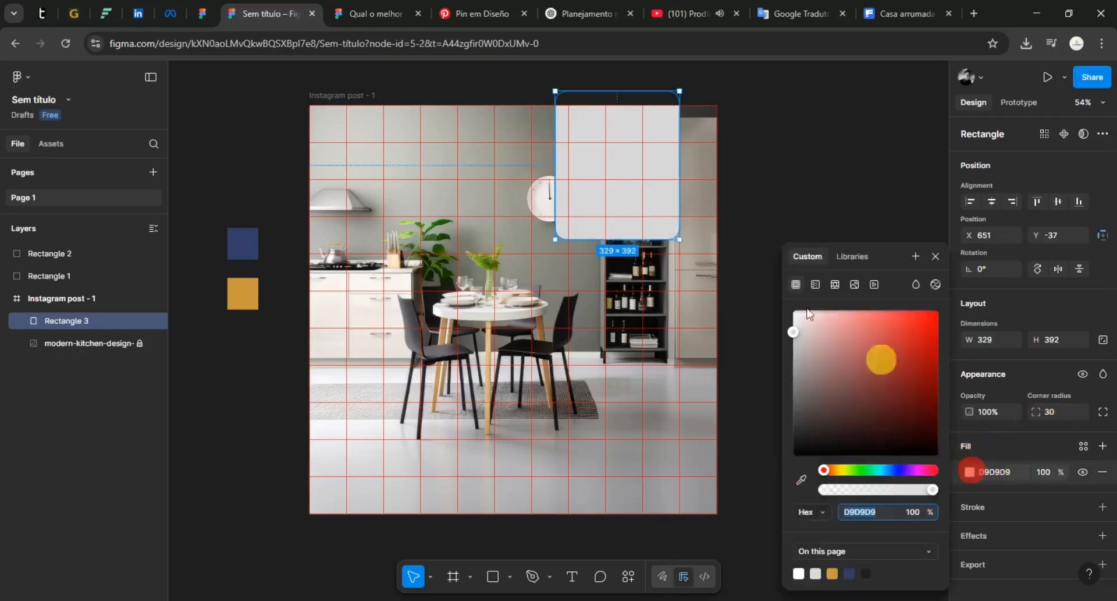
drag(830, 327, 784, 306)
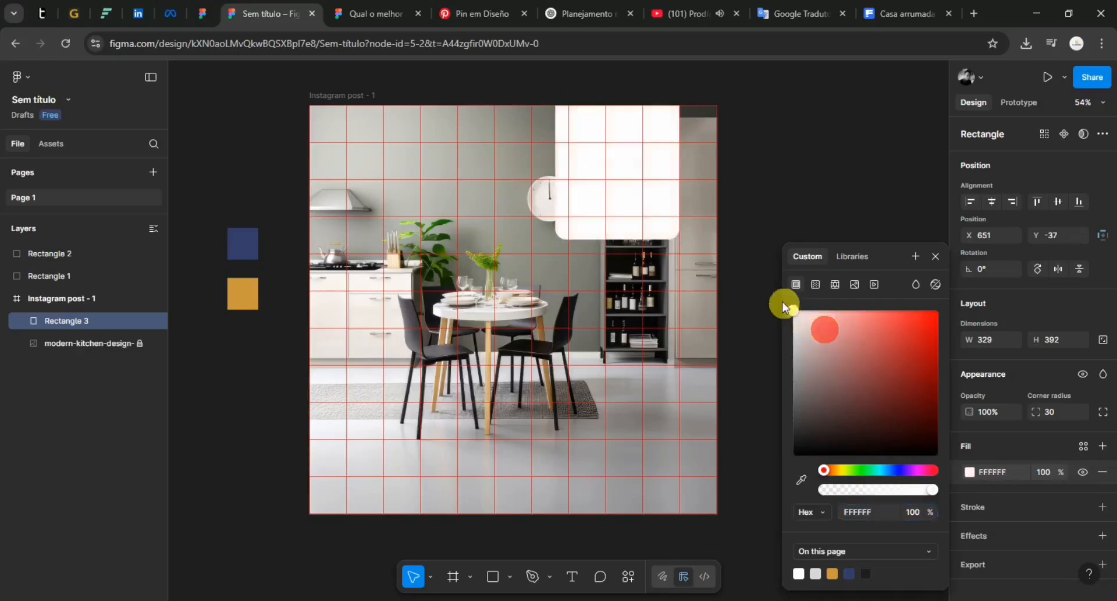
click(933, 257)
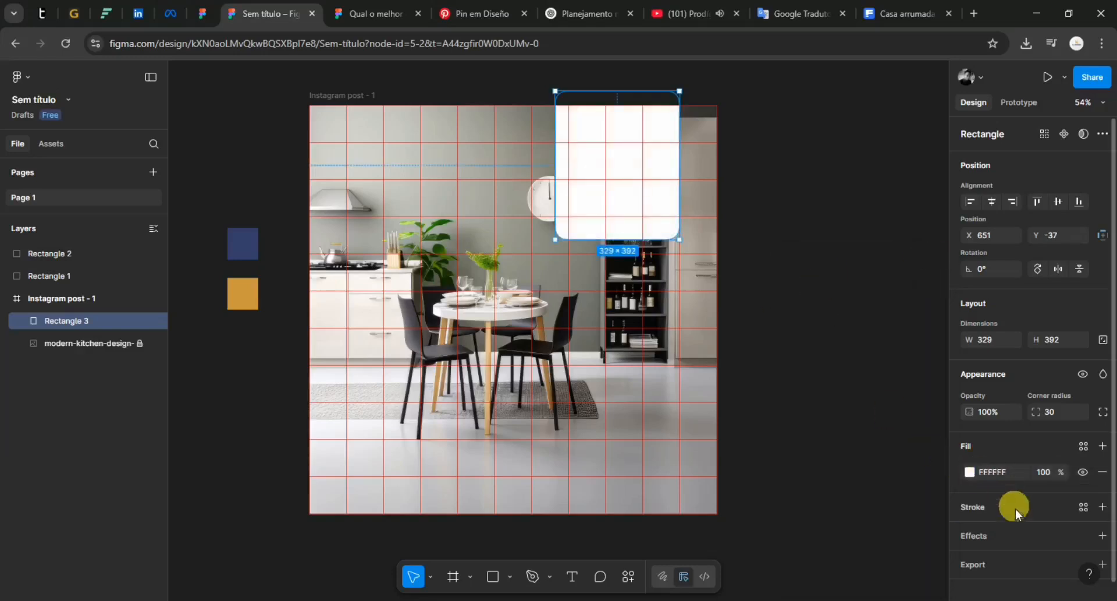
- Add a background blur effect to the white rectangle and reduce its fill opacity to 20%
click(1104, 536)
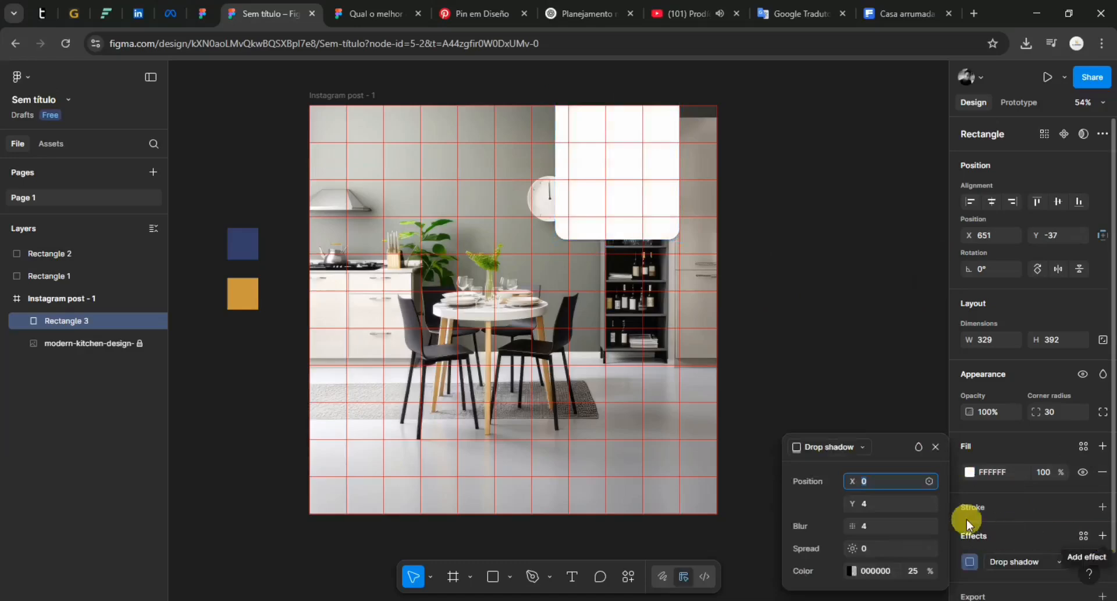
click(1015, 562)
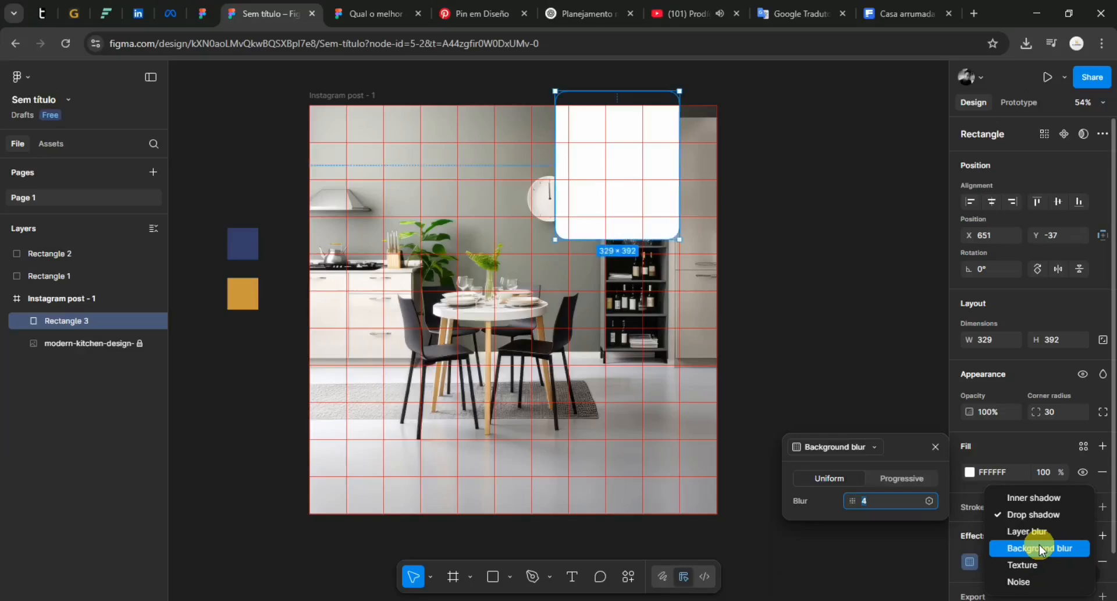
click(1039, 547)
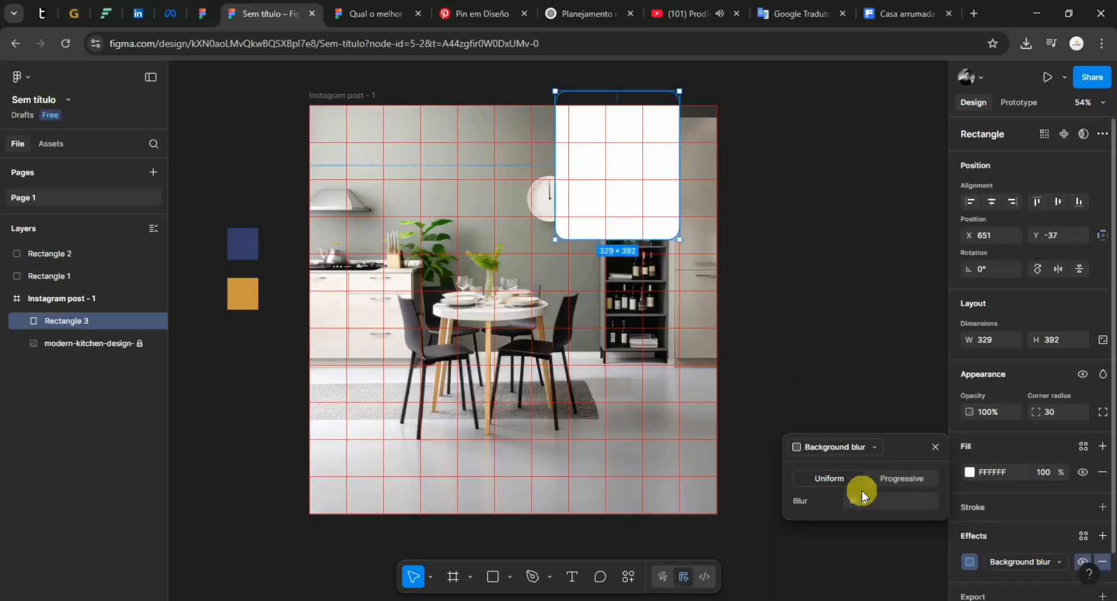
click(1052, 472)
text(2)
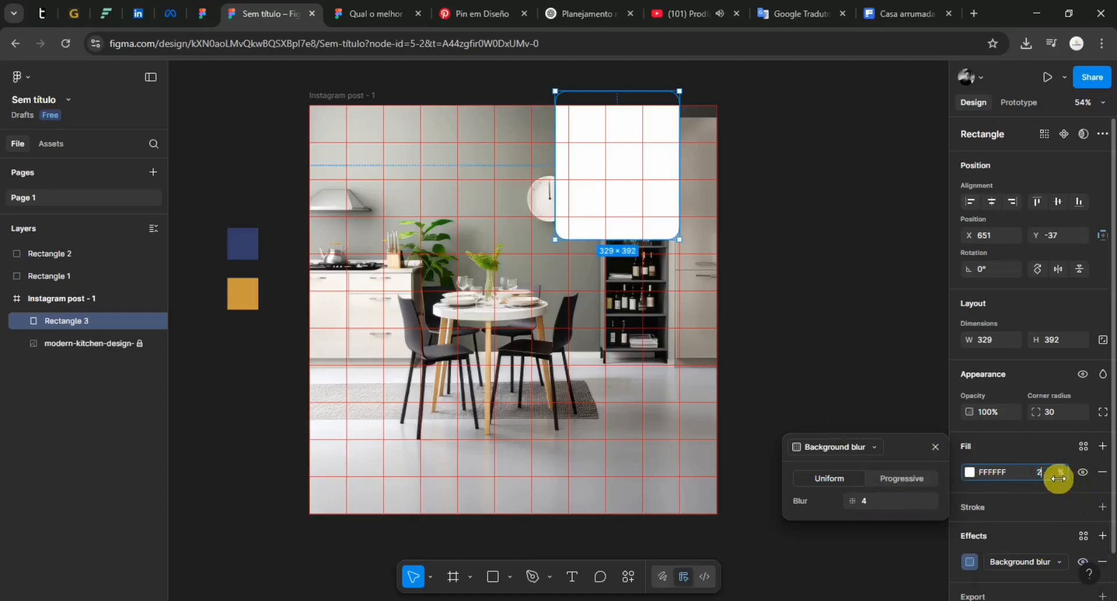
text(0)
key(Return)
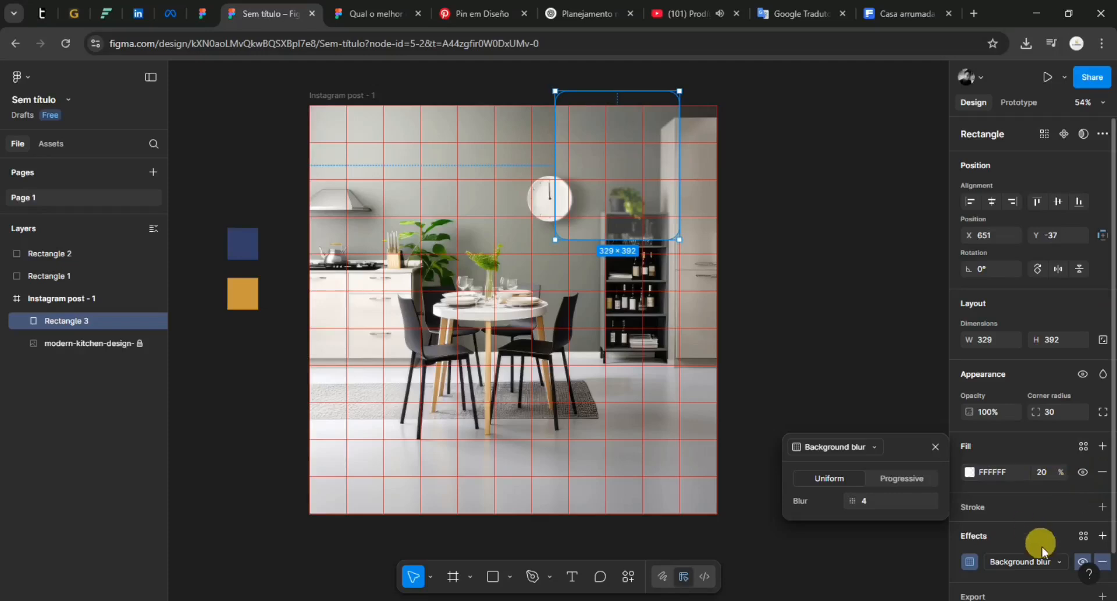
- Increase the rectangle's uniform background blur to about 16.1
click(970, 561)
click(971, 561)
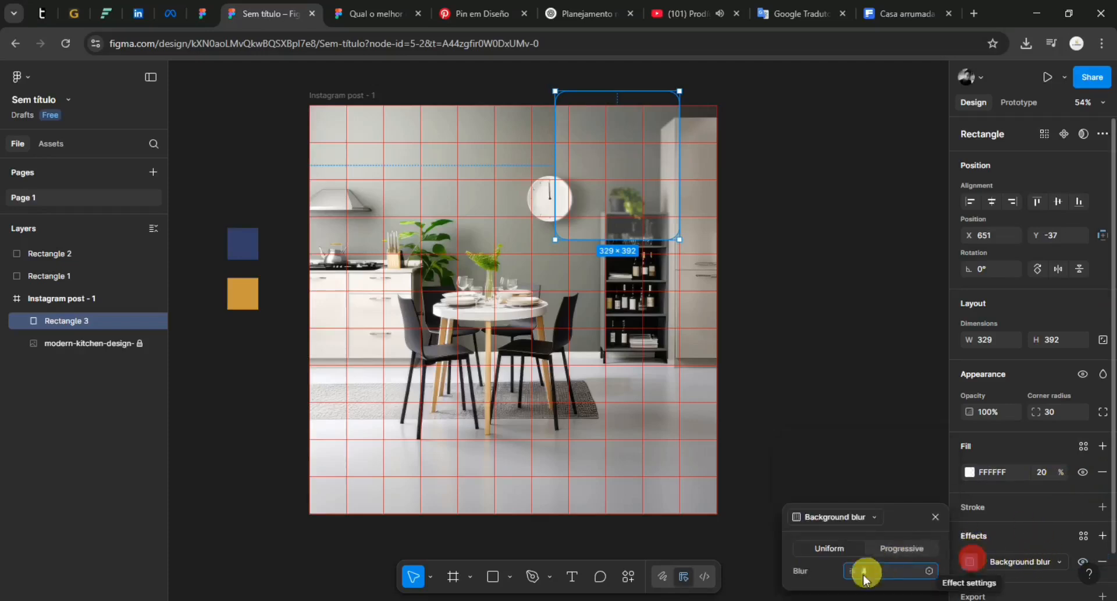
click(861, 570)
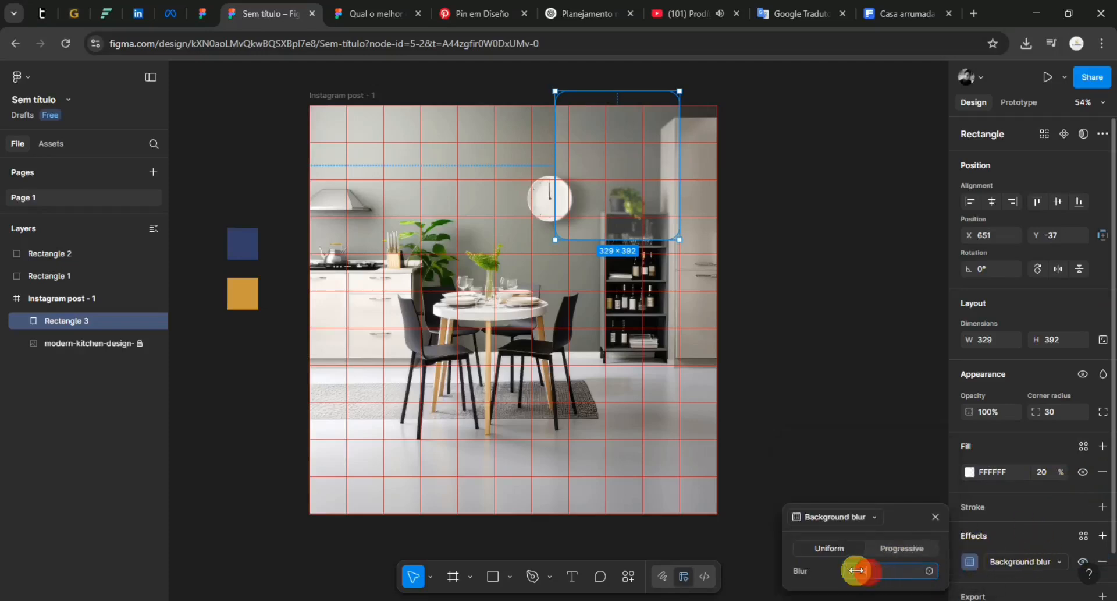
drag(853, 571, 1026, 554)
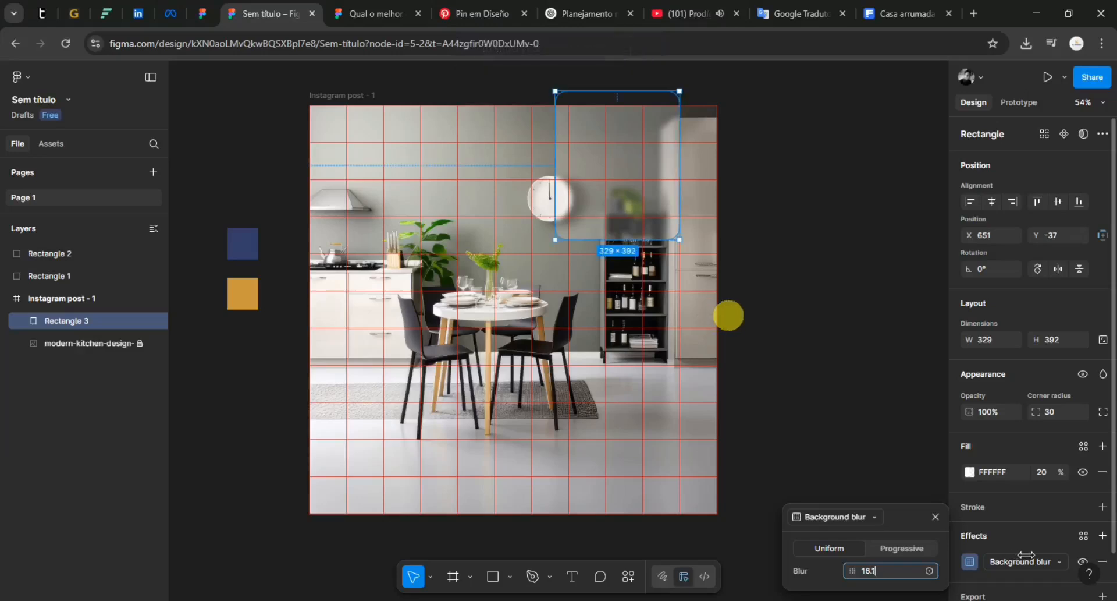
- Give the glass rectangle a white inside stroke of weight 1, and adjust it to about 349 × 392 at X 631, Y -39
click(1103, 512)
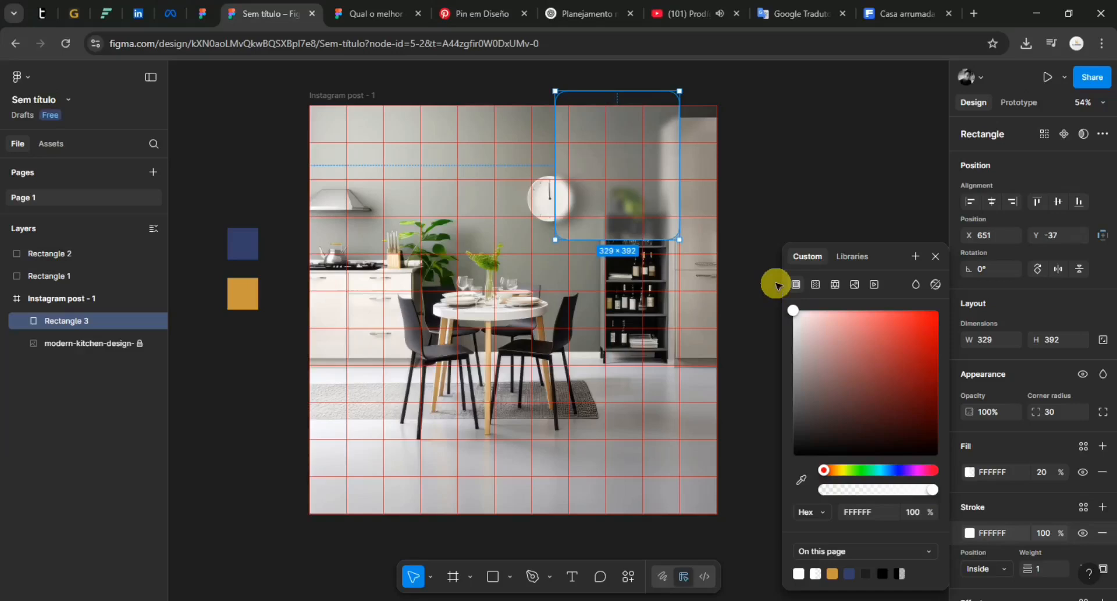
drag(616, 199, 615, 203)
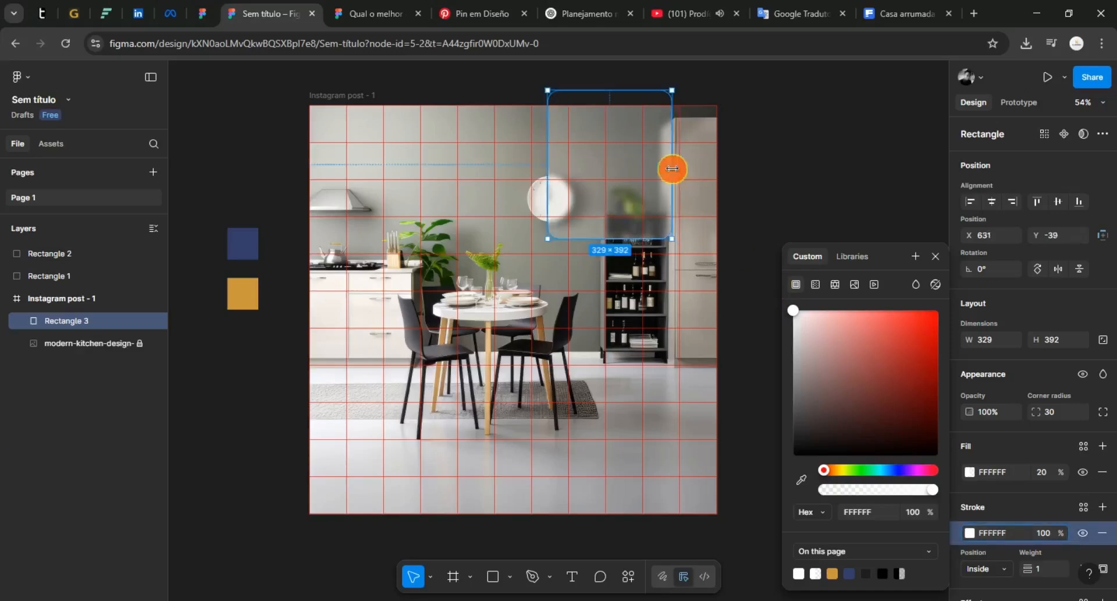
drag(673, 169, 680, 168)
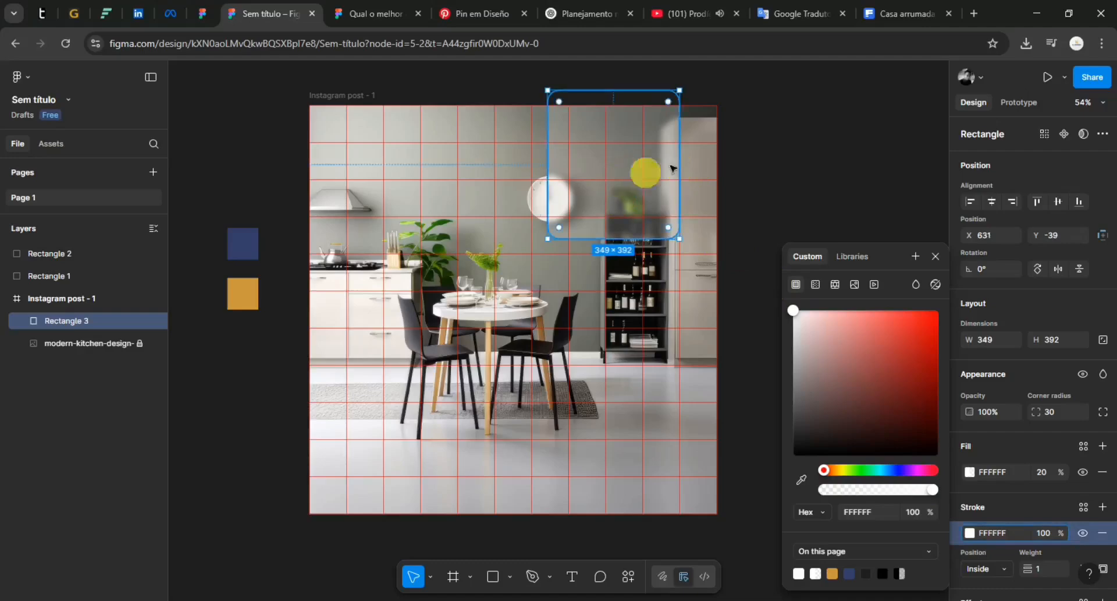
click(766, 148)
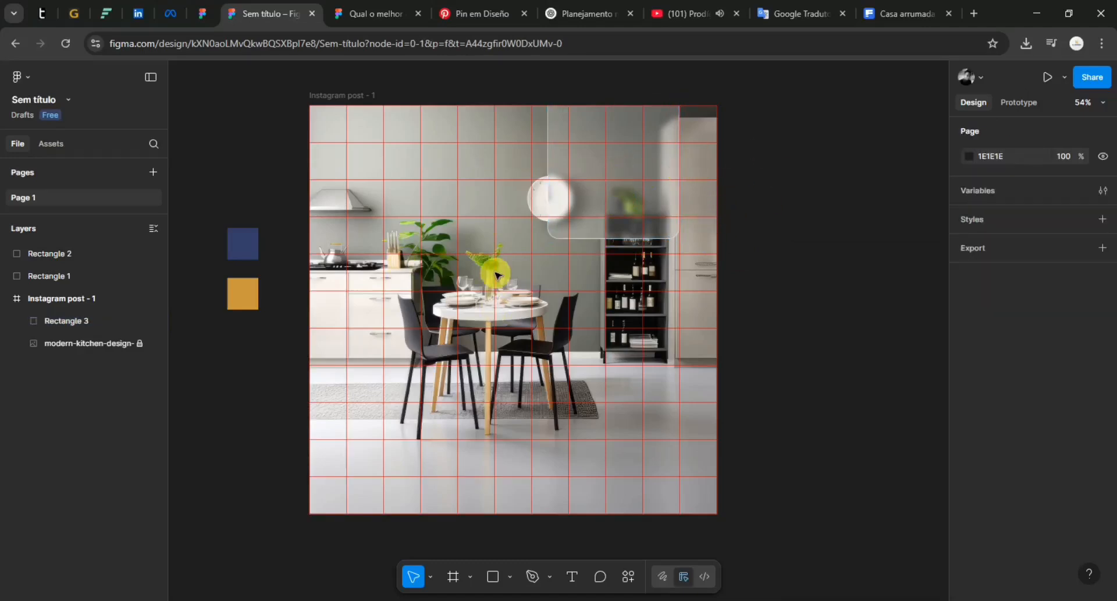